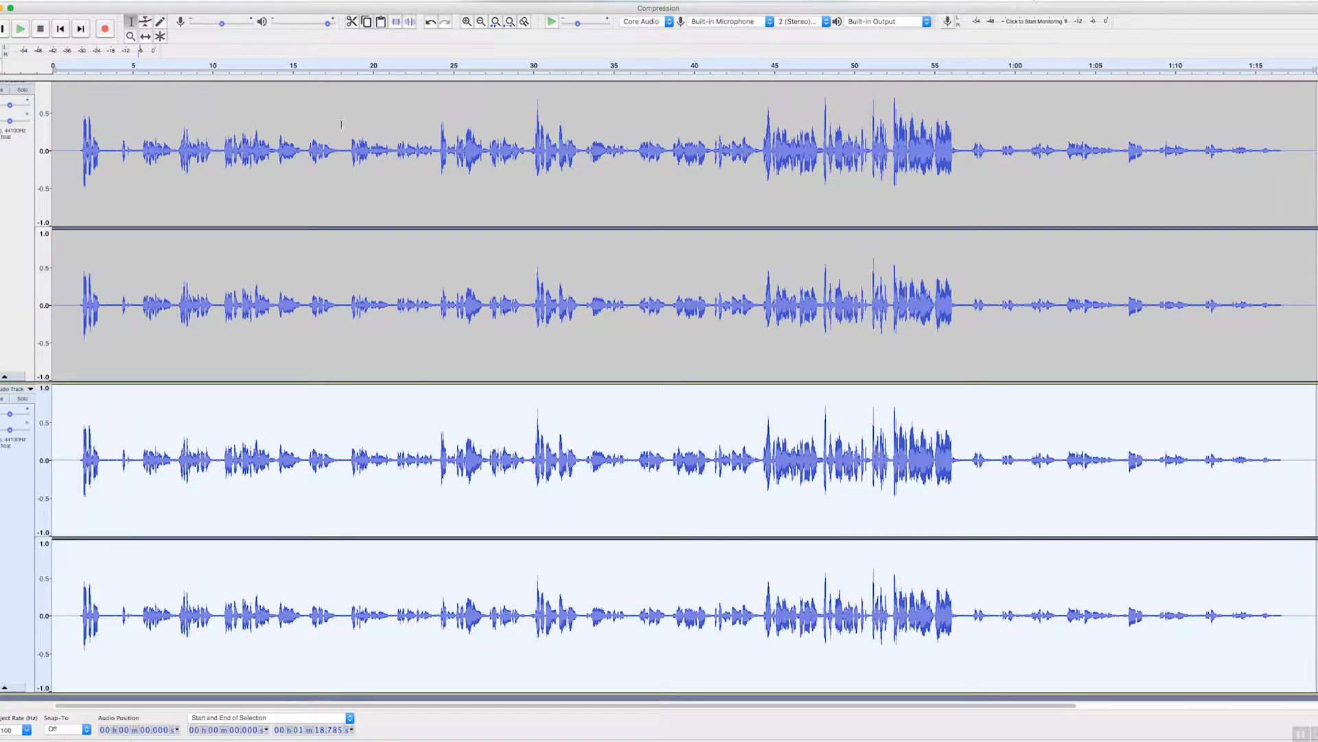
Amplify the whole lower stereo track beyond the suggested gain, with clipping allowed.
{"action": "left_click", "coordinate": [289, 1]}
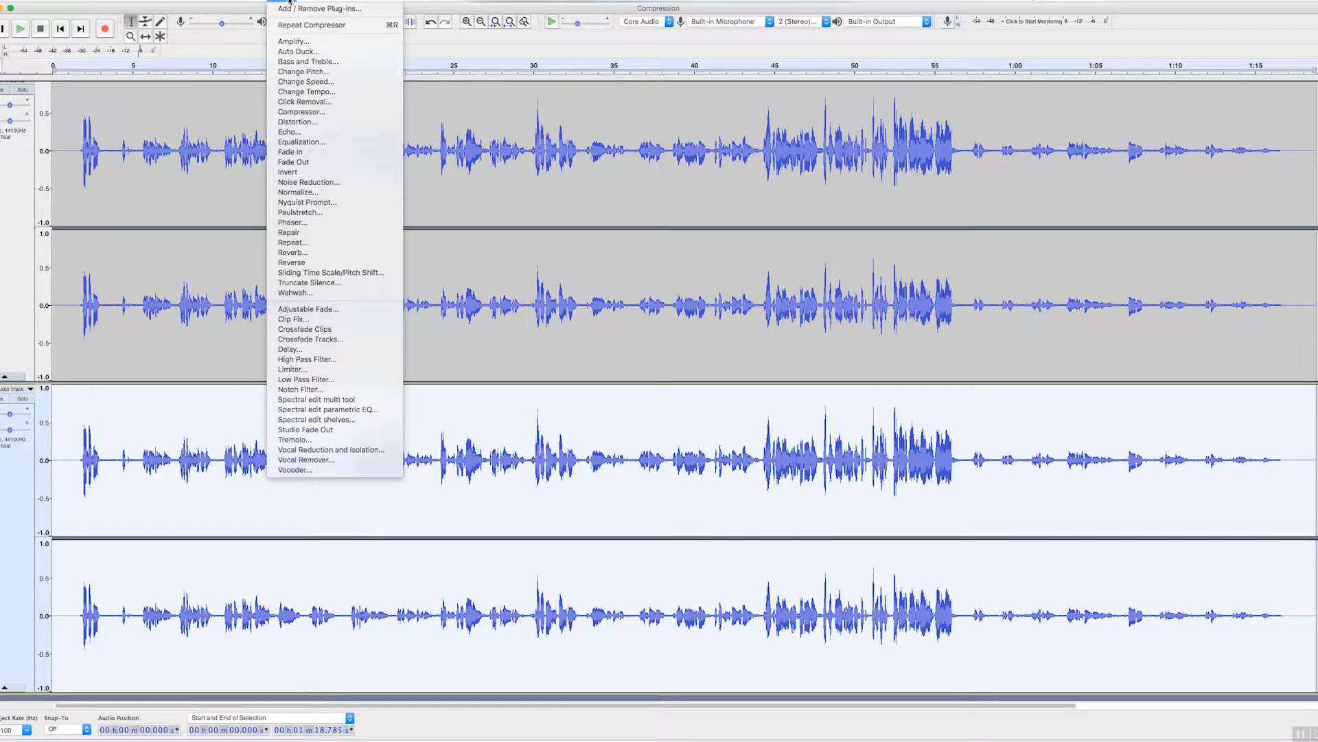
{"action": "left_click", "coordinate": [292, 42]}
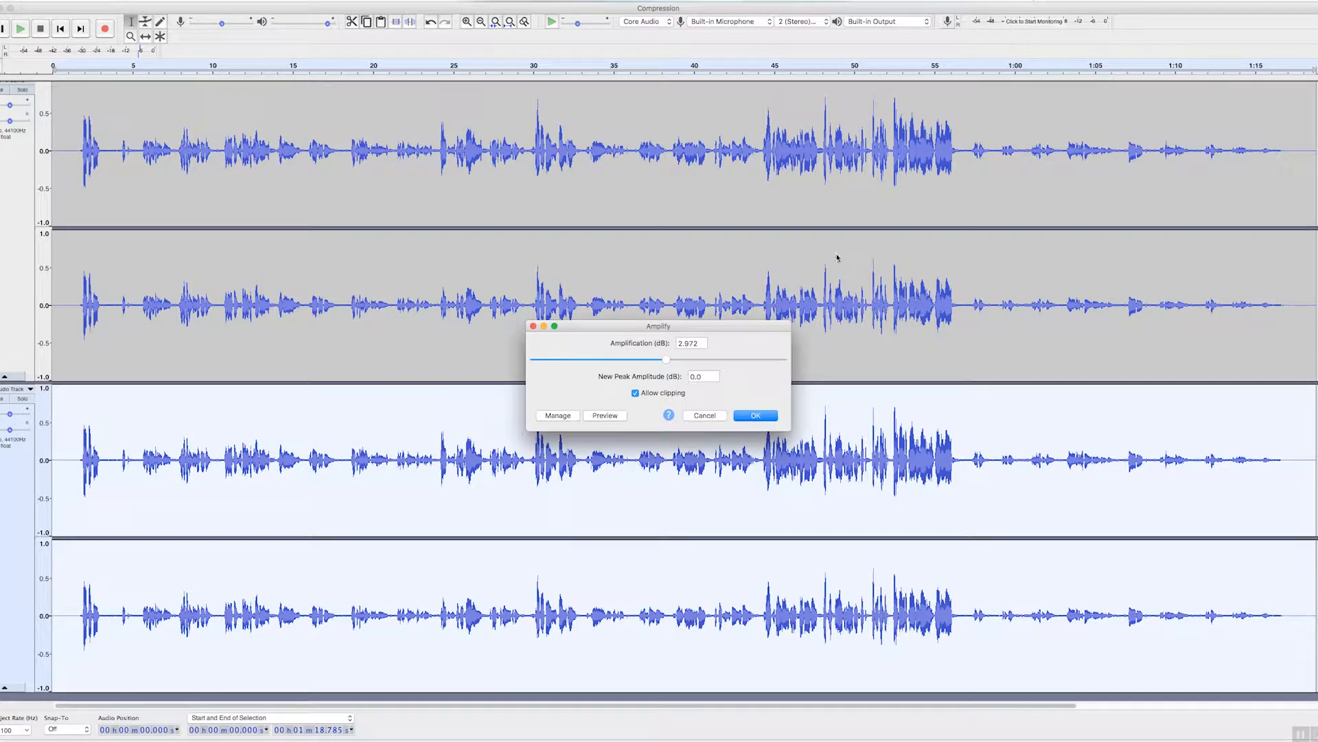
{"action": "mouse_move", "coordinate": [666, 359]}
{"action": "left_mouse_down"}
{"action": "mouse_move", "coordinate": [686, 362]}
{"action": "mouse_move", "coordinate": [672, 362]}
{"action": "left_mouse_up"}
{"action": "left_click", "coordinate": [767, 418]}
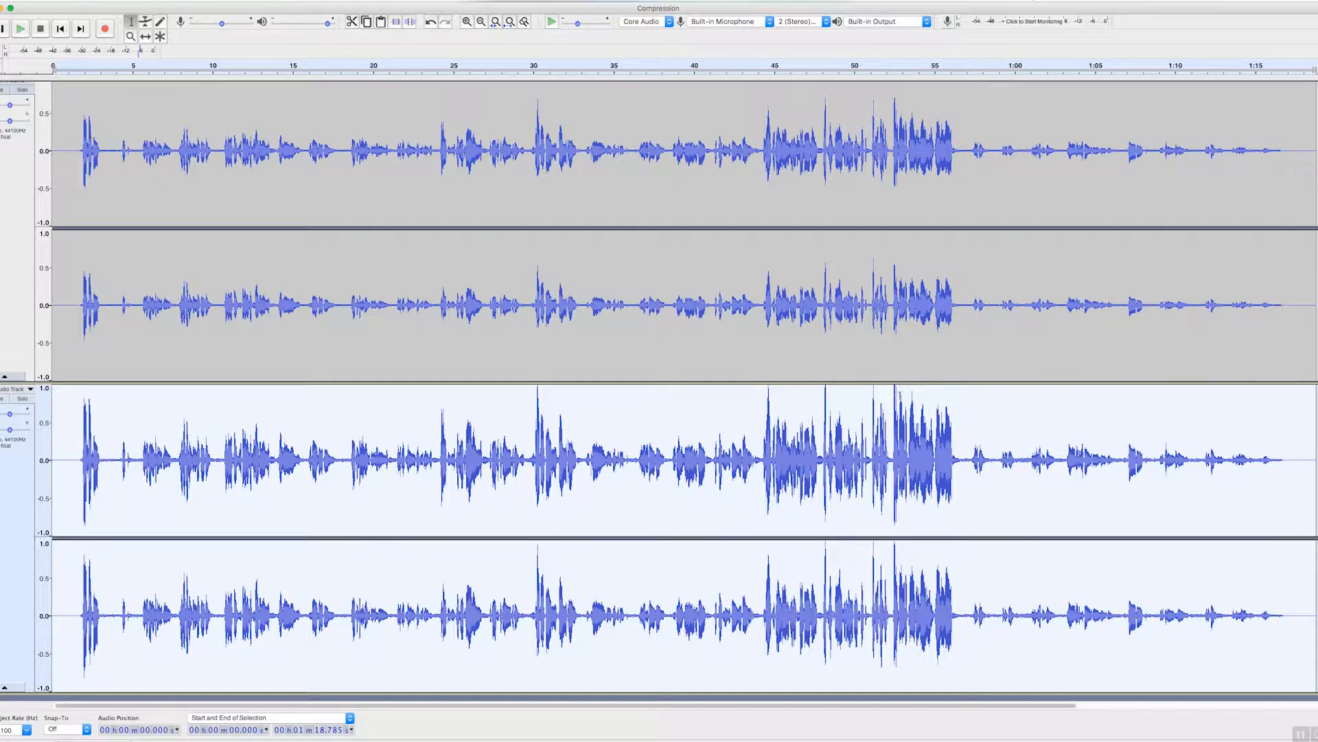
Play the amplified audio from about 52 seconds, stop playback, and undo the Amplify effect.
{"action": "left_click", "coordinate": [886, 73]}
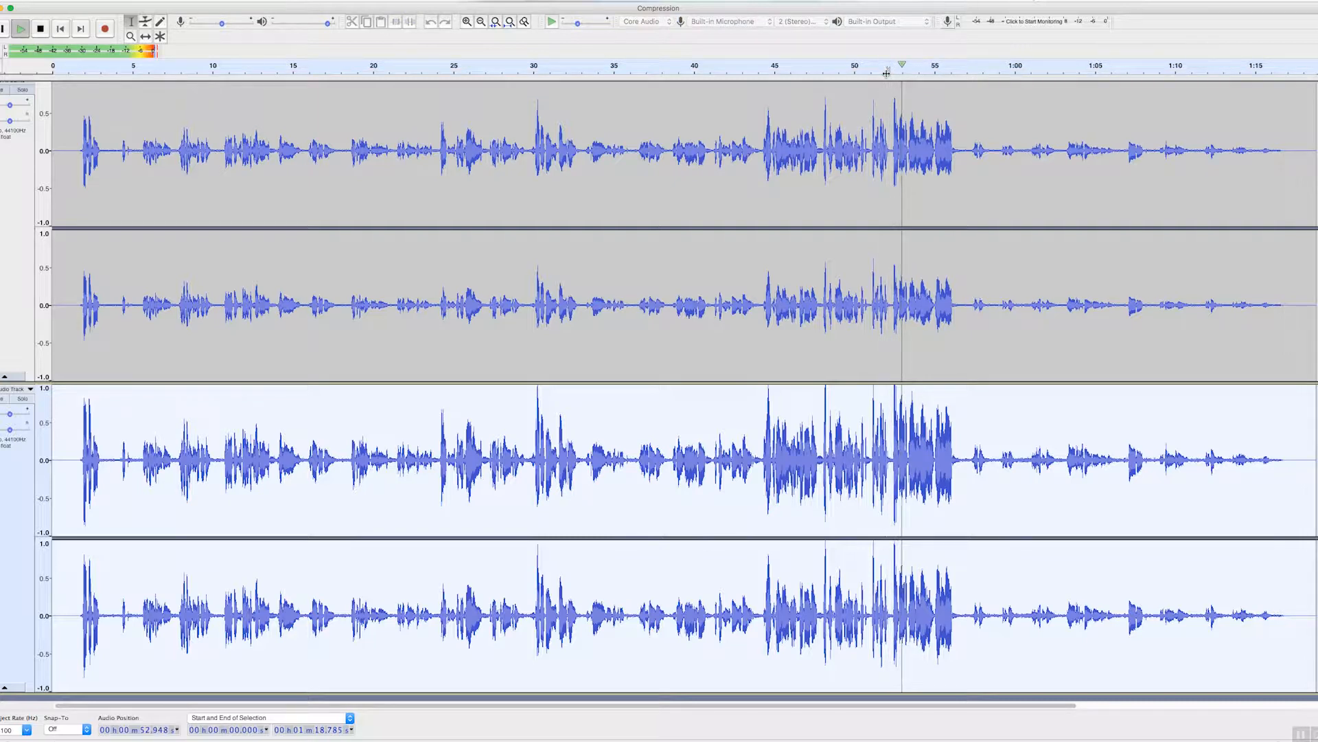
{"action": "left_click", "coordinate": [887, 73]}
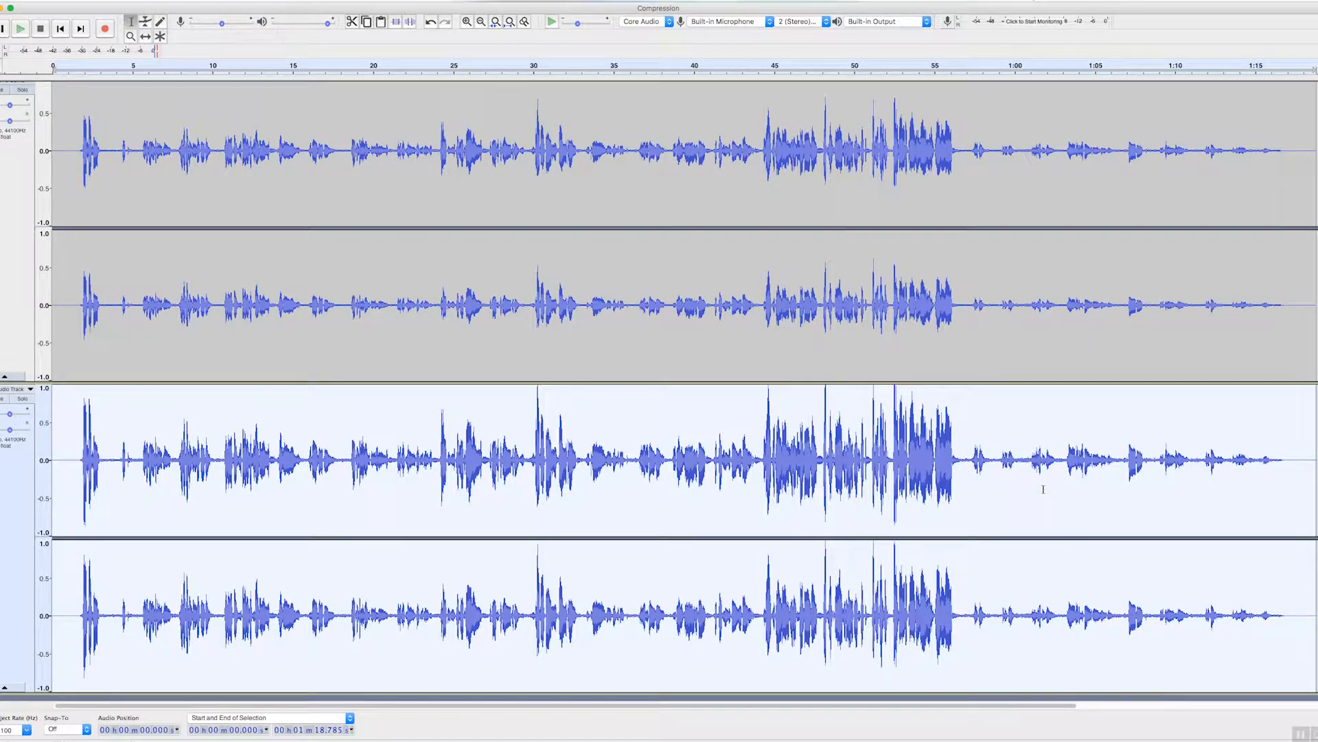
{"action": "scroll", "coordinate": [1043, 491], "scroll_direction": "right", "scroll_amount": 1}
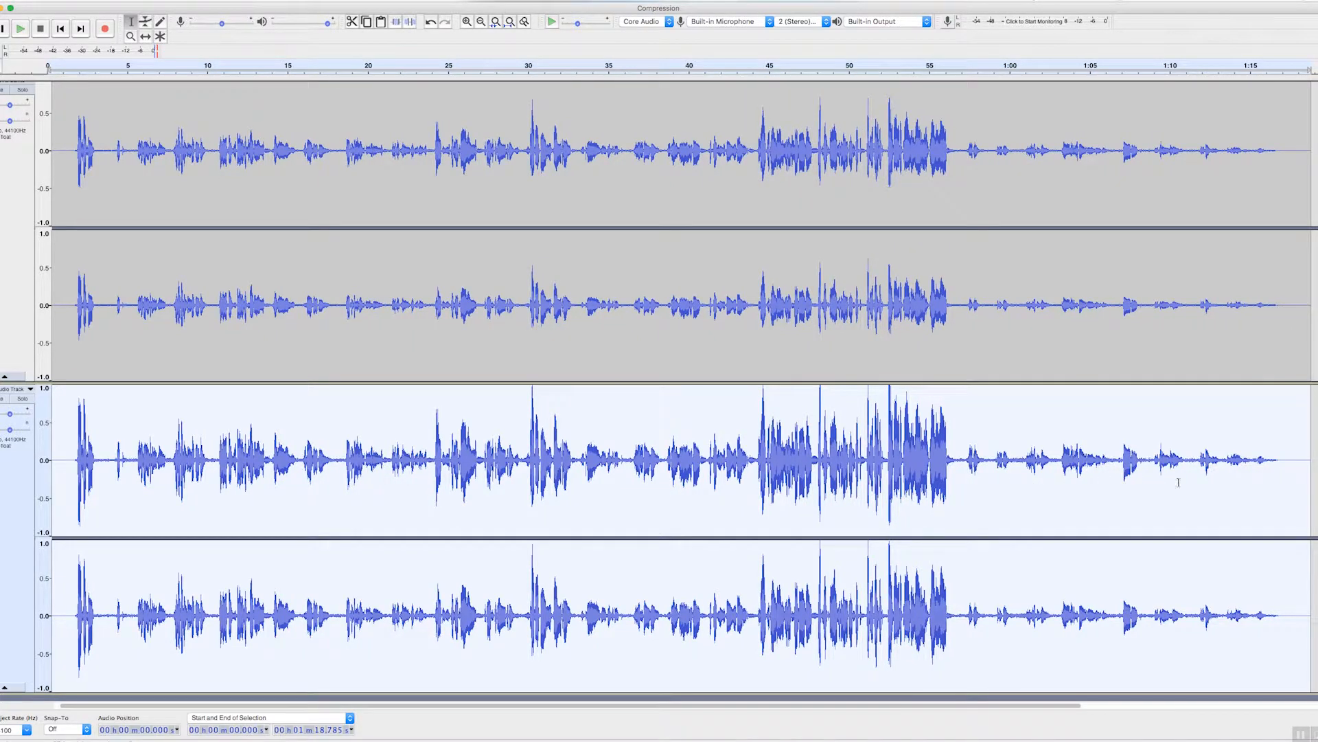
{"action": "scroll", "coordinate": [1128, 486], "scroll_direction": "left", "scroll_amount": 1}
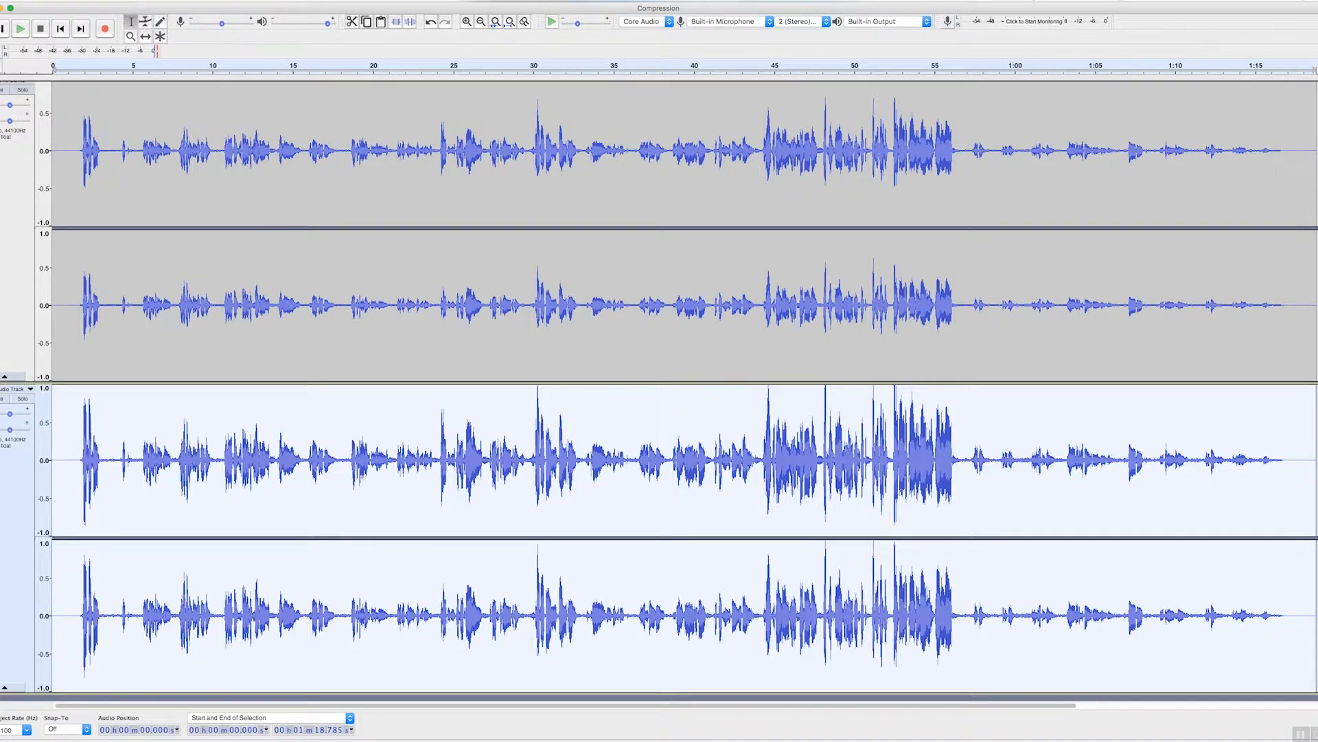
{"action": "left_click", "coordinate": [81, 1]}
{"action": "left_click", "coordinate": [87, 8]}
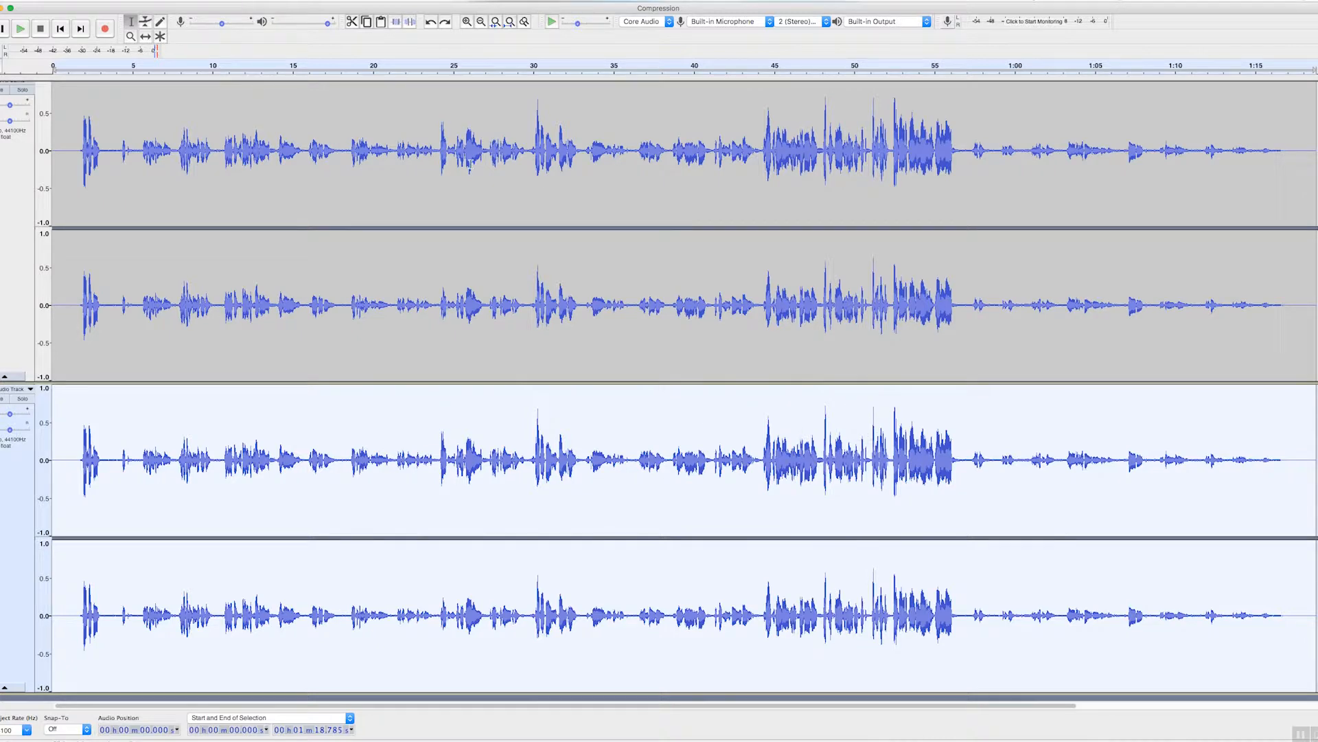
Open the Compressor for the lower track and load its factory default settings, moving the dialog clear of the lower track.
{"action": "left_click", "coordinate": [281, 1]}
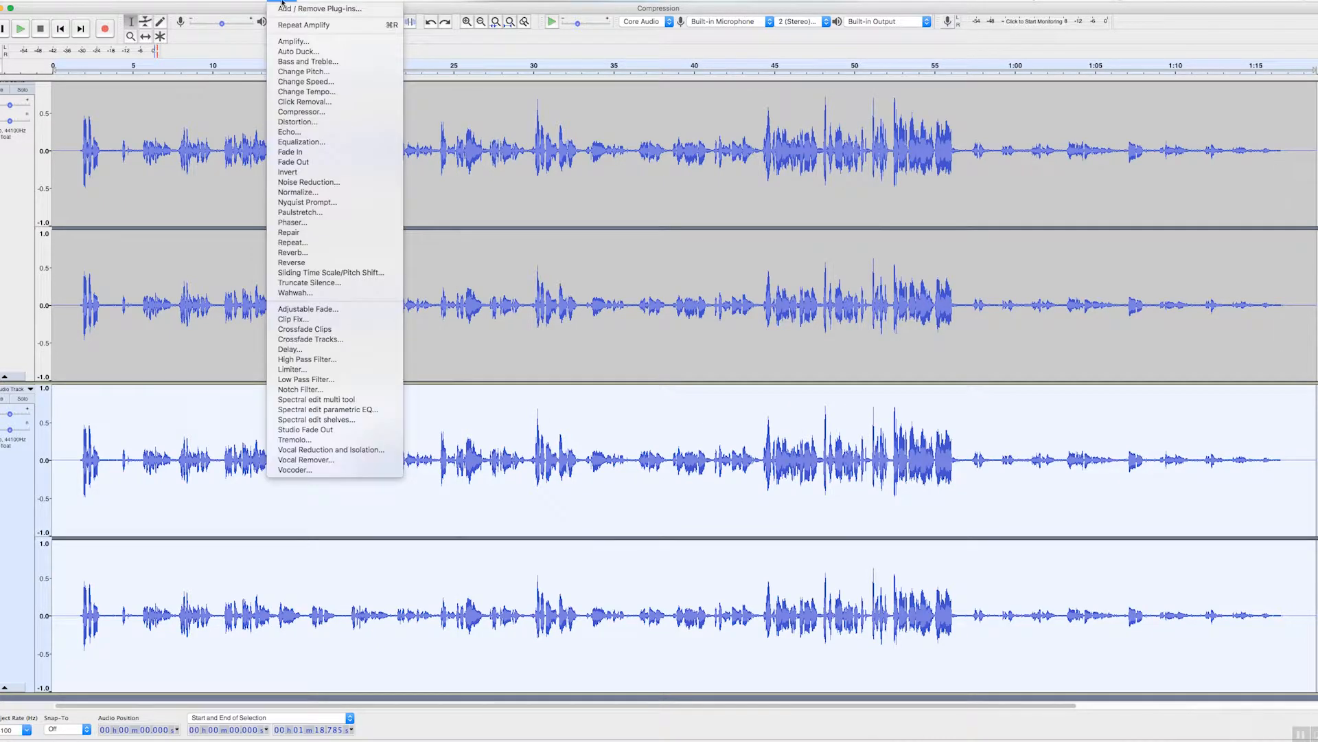
{"action": "left_click", "coordinate": [302, 111]}
{"action": "left_click_drag", "start_coordinate": [749, 251], "coordinate": [902, 254]}
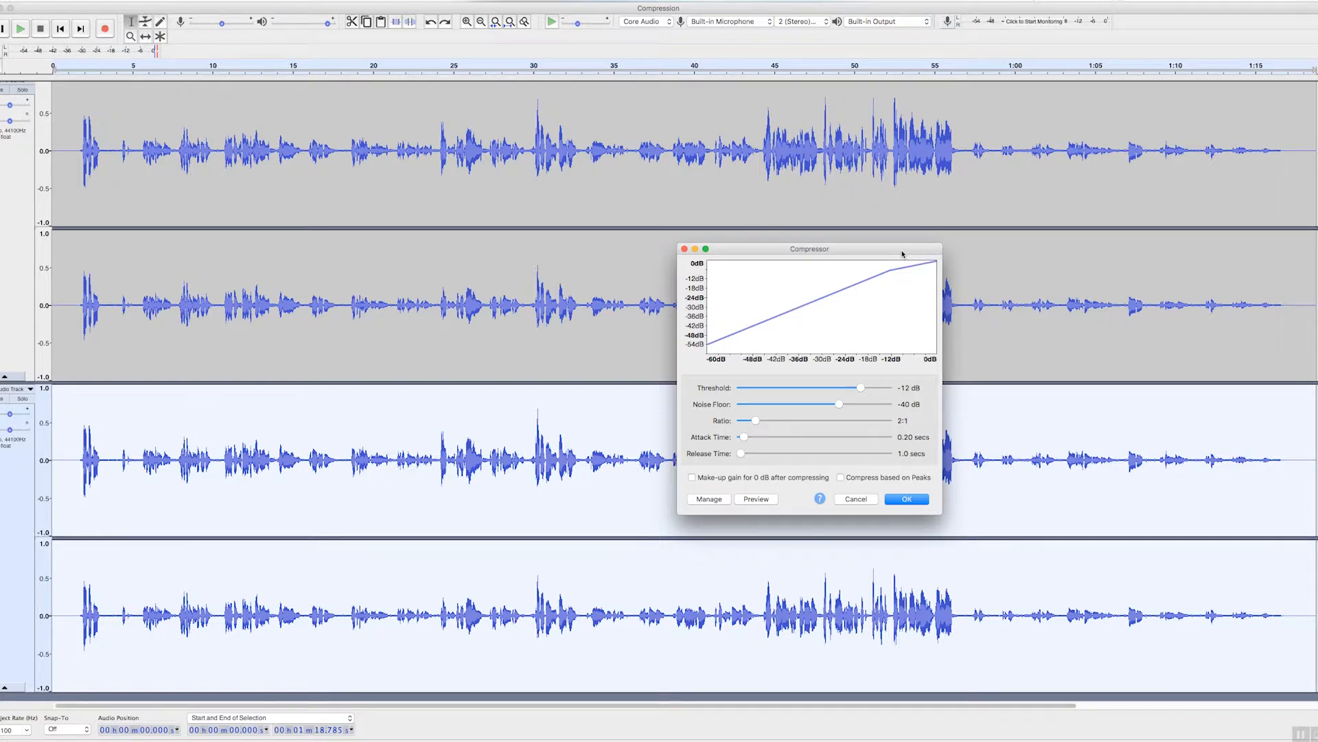
{"action": "left_click", "coordinate": [709, 499]}
{"action": "mouse_move", "coordinate": [729, 538]}
{"action": "left_click", "coordinate": [791, 539]}
{"action": "left_click_drag", "start_coordinate": [809, 249], "coordinate": [793, 116]}
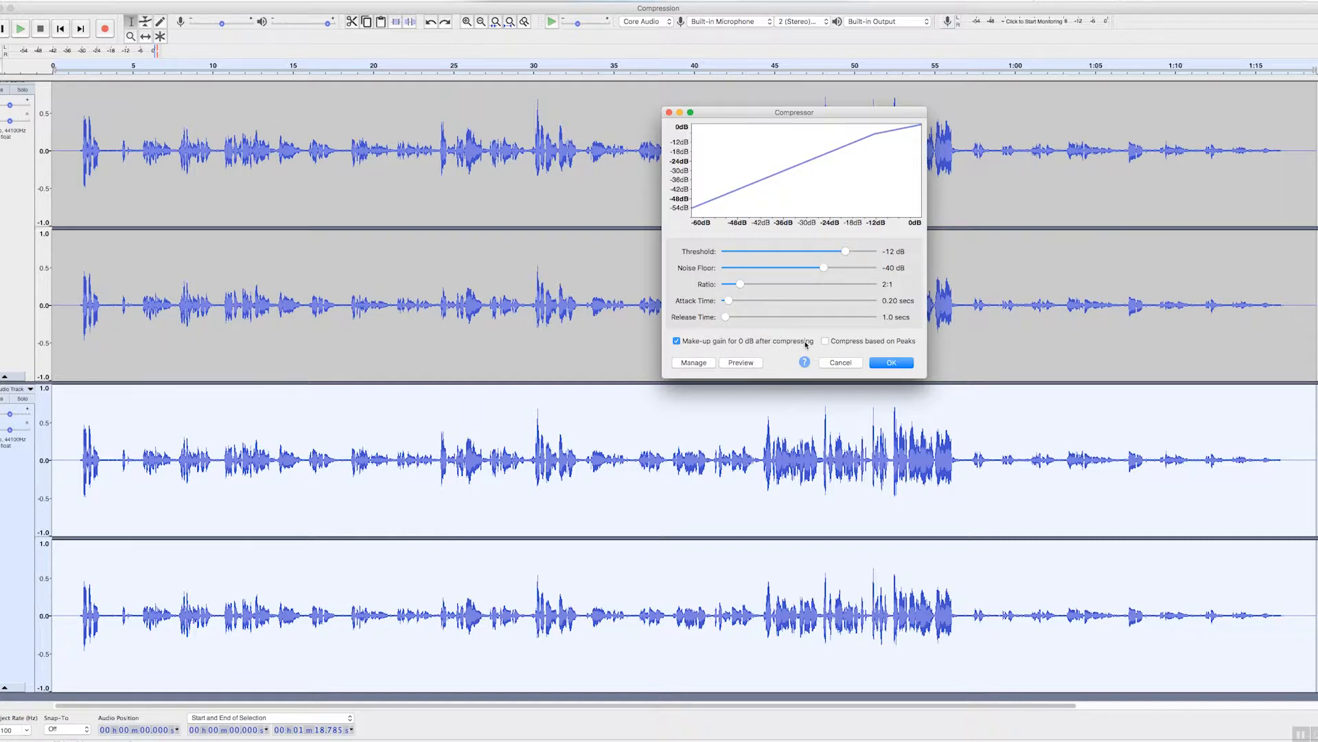
Apply the Compressor to the lower track without make-up gain for 0 dB, and undo the effect.
{"action": "left_click", "coordinate": [676, 341]}
{"action": "left_click", "coordinate": [885, 363]}
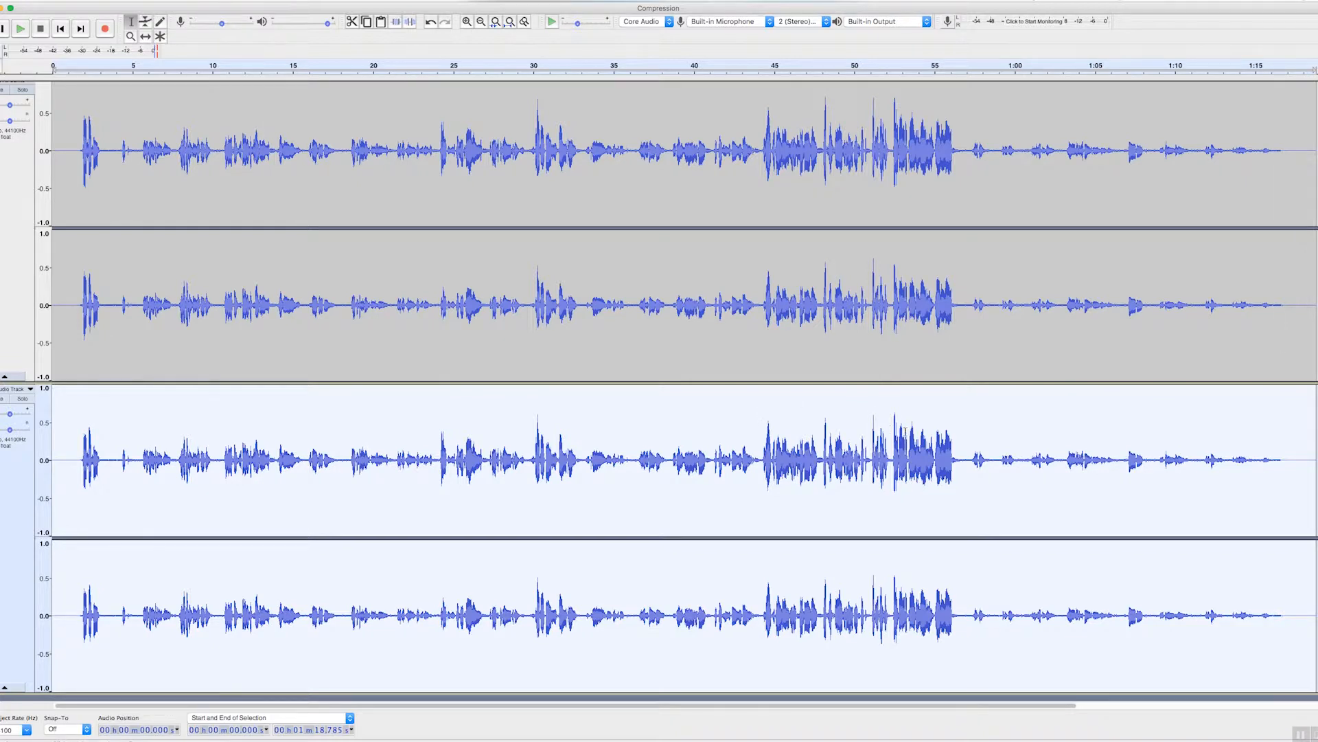
{"action": "left_click", "coordinate": [81, 0]}
{"action": "left_click", "coordinate": [84, 8]}
Compress the lower track with a -12 dB threshold, 2:1 ratio and make-up gain for 0 dB after compressing.
{"action": "left_click", "coordinate": [274, 1]}
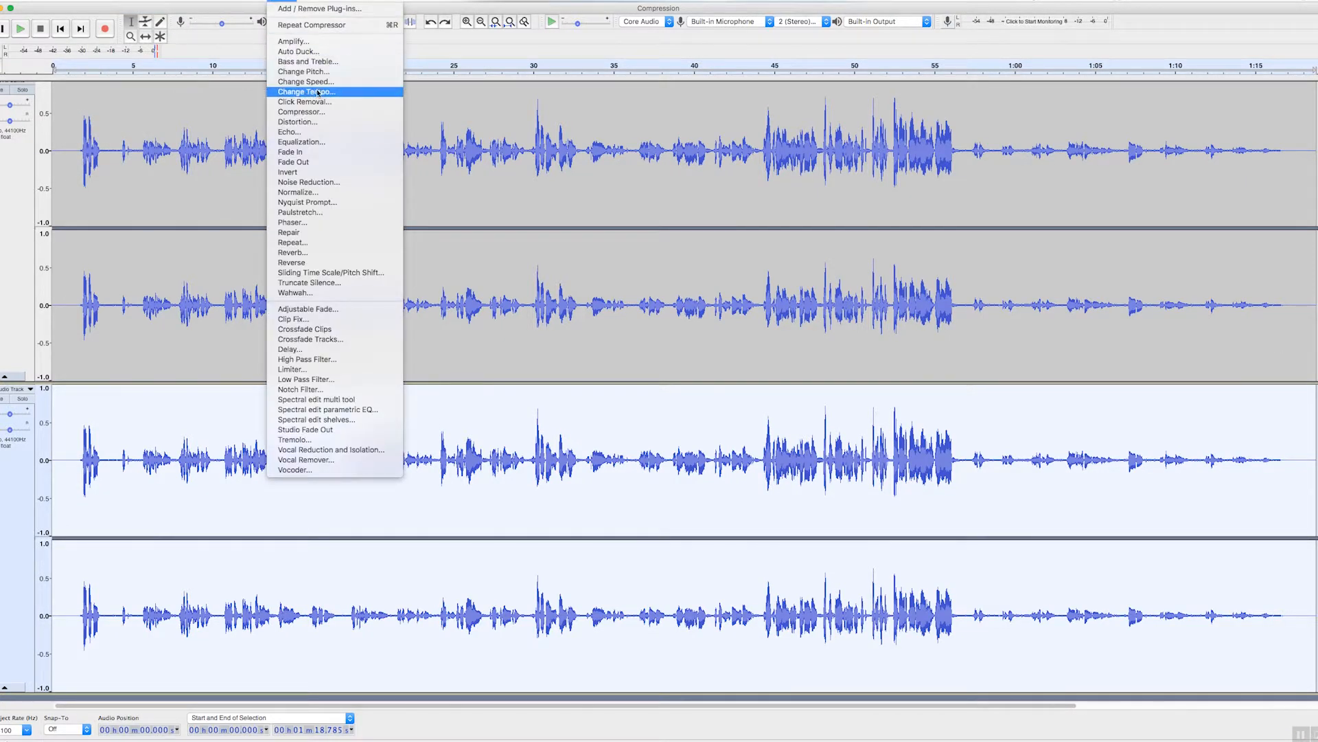
{"action": "left_click", "coordinate": [331, 113]}
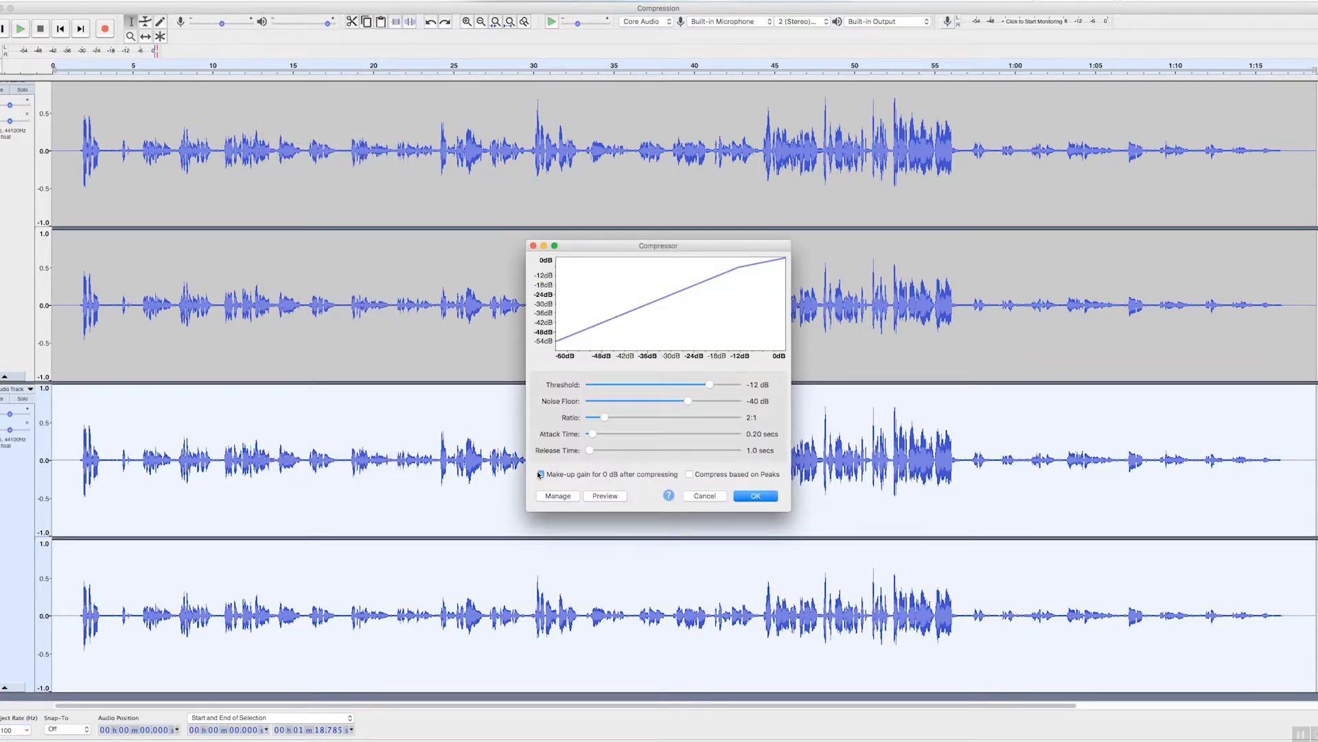
{"action": "left_click", "coordinate": [756, 495]}
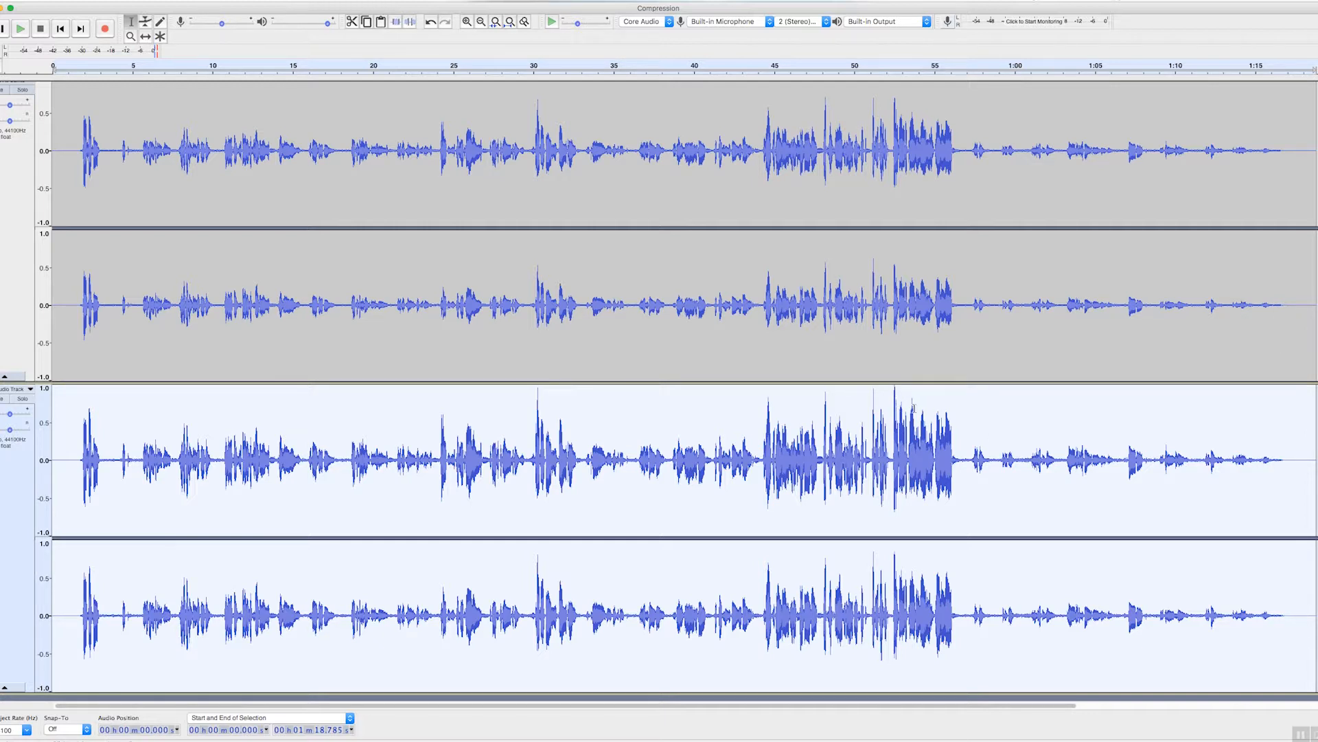
Play back both tracks together from about 51 seconds and again from about 1:00.
{"action": "left_click", "coordinate": [877, 68]}
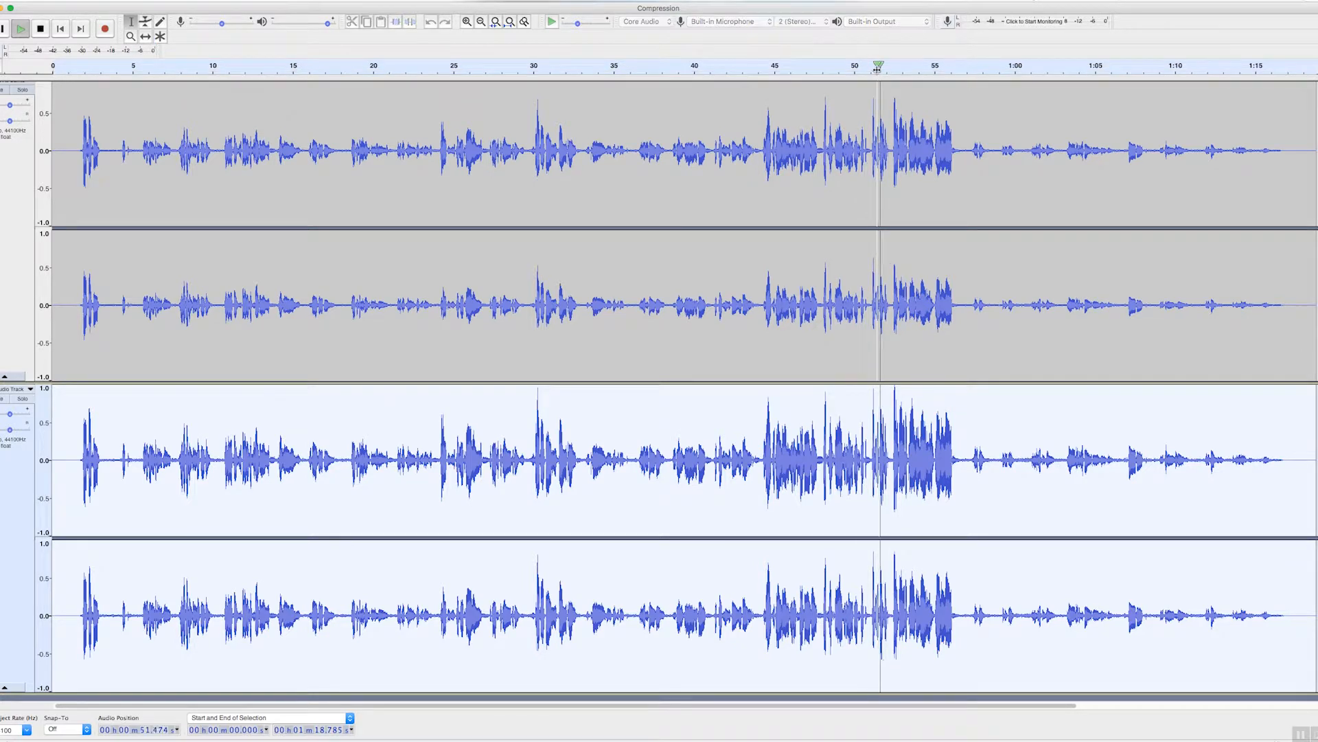
{"action": "key", "text": "space"}
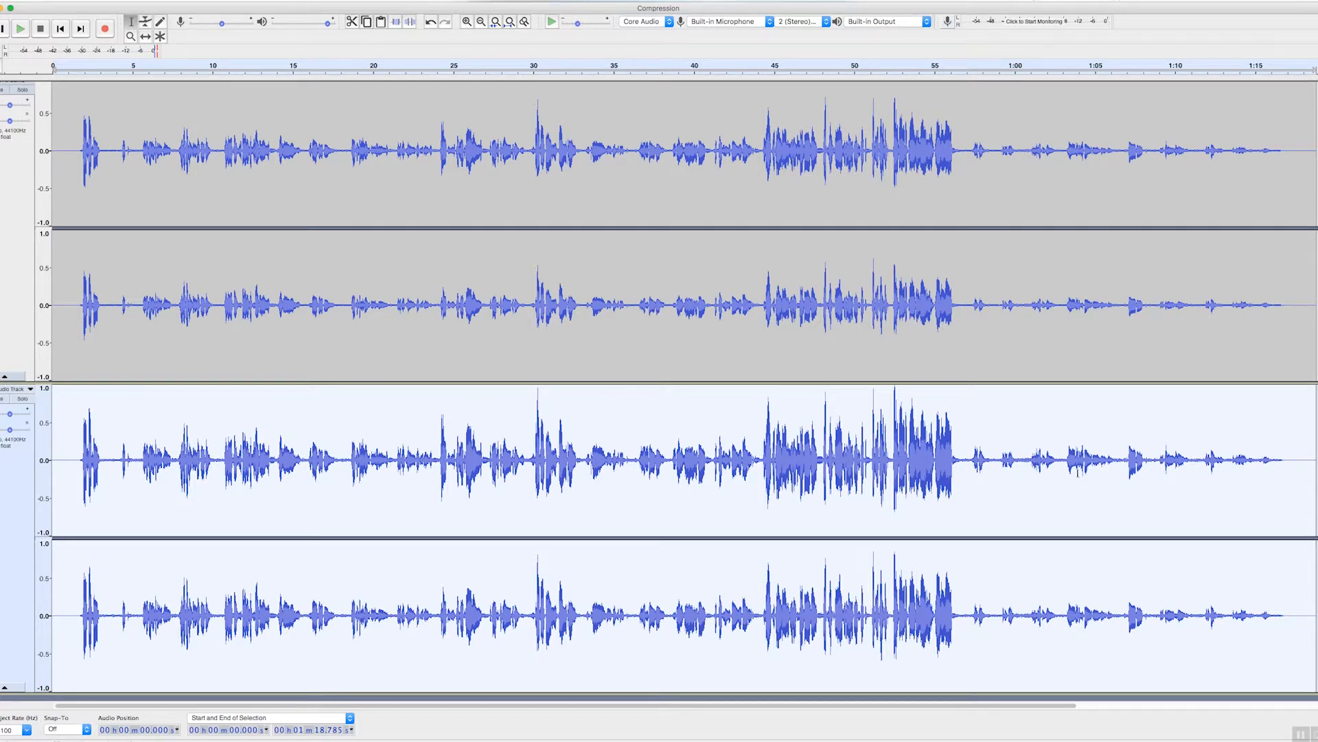
{"action": "left_click", "coordinate": [1019, 69]}
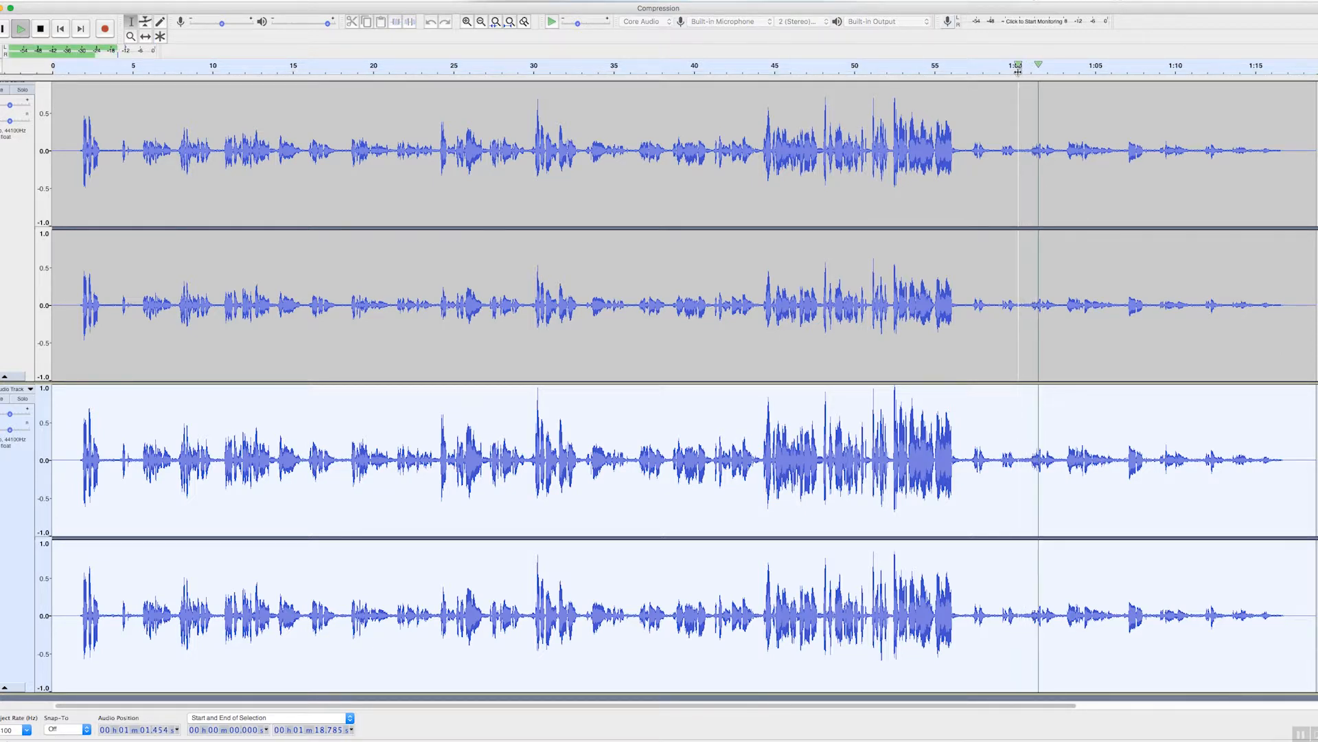
{"action": "key", "text": "space"}
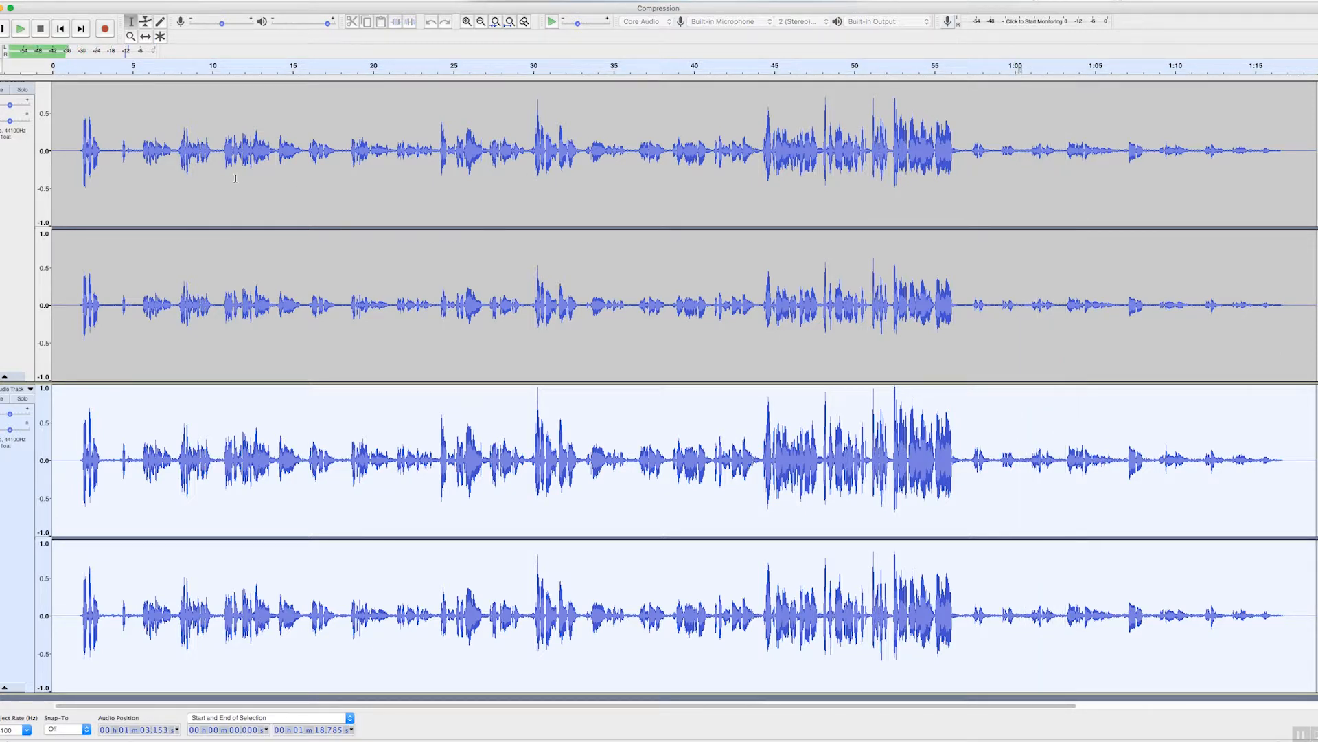
Solo the compressed lower track and play it briefly from about 59 seconds.
{"action": "left_click", "coordinate": [23, 398]}
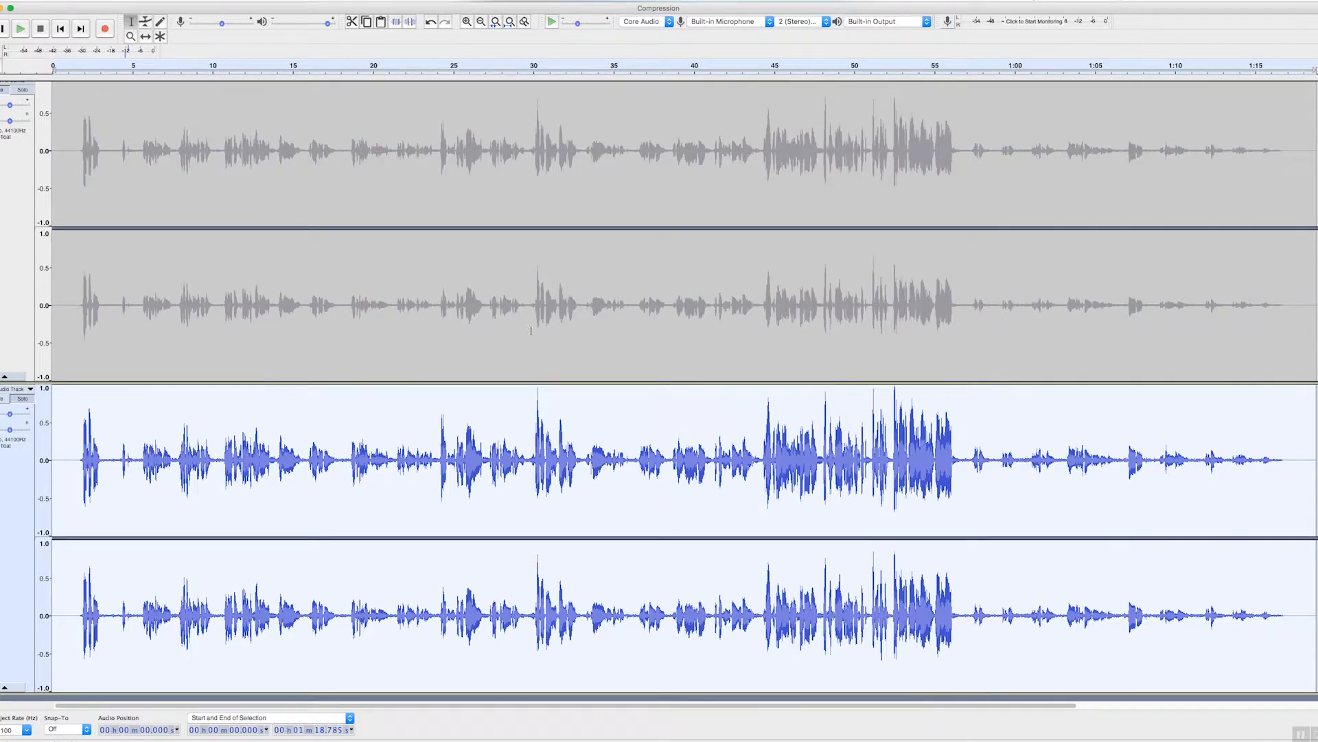
{"action": "left_click", "coordinate": [996, 425]}
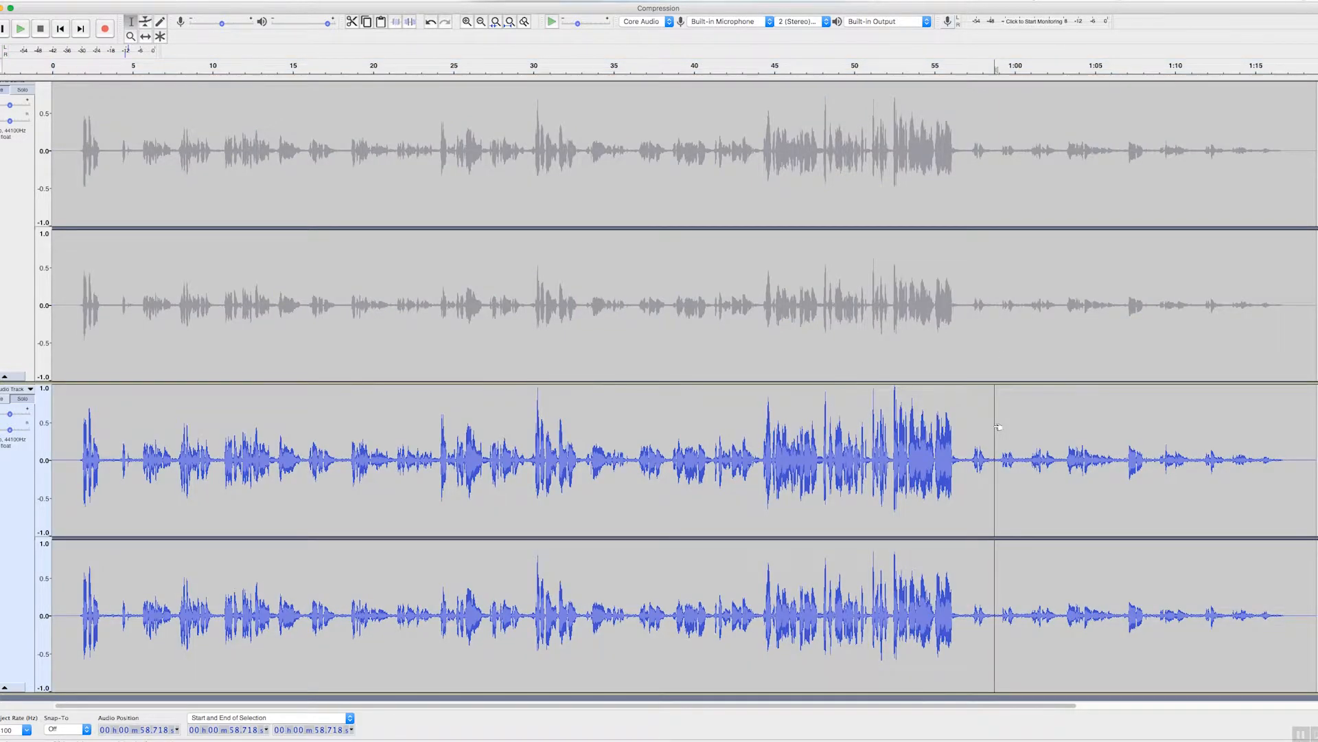
{"action": "key", "text": "space"}
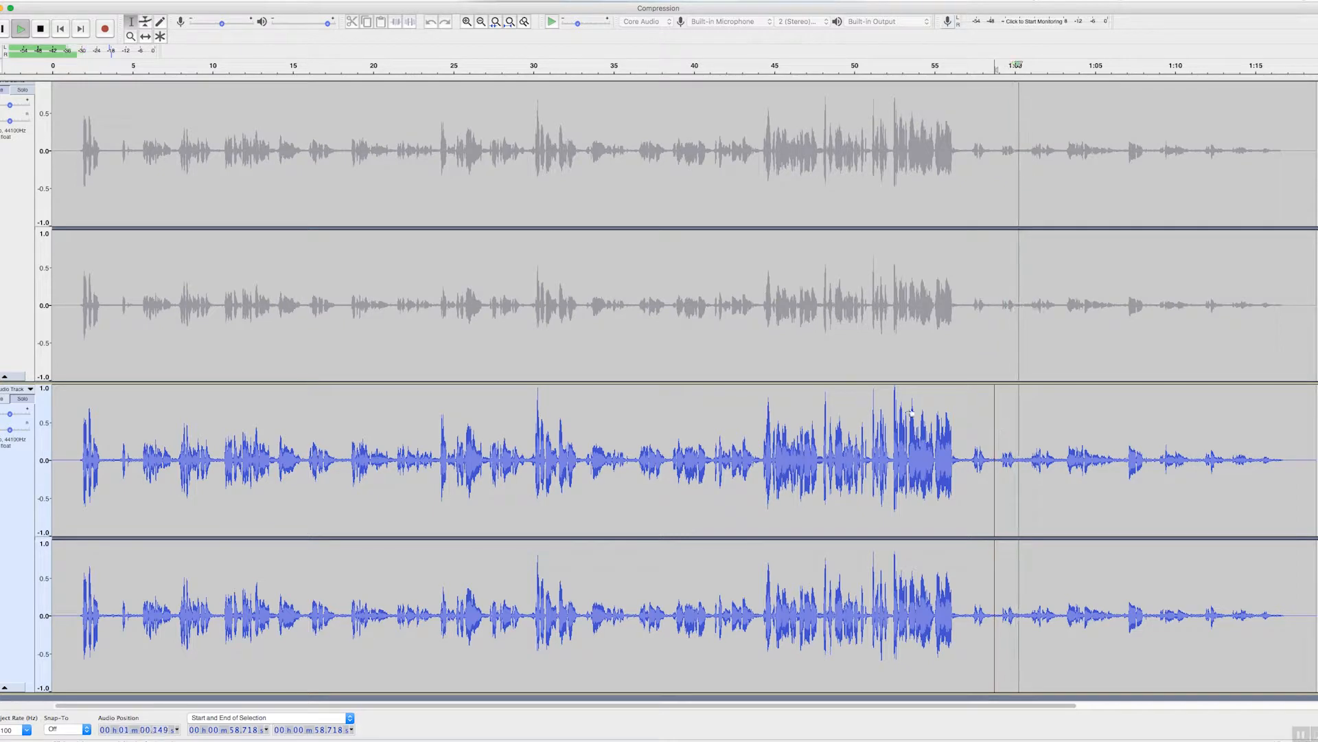
{"action": "key", "text": "space"}
Switch the solo to the original upper track and play it briefly from about 59 seconds for comparison.
{"action": "left_click", "coordinate": [22, 398]}
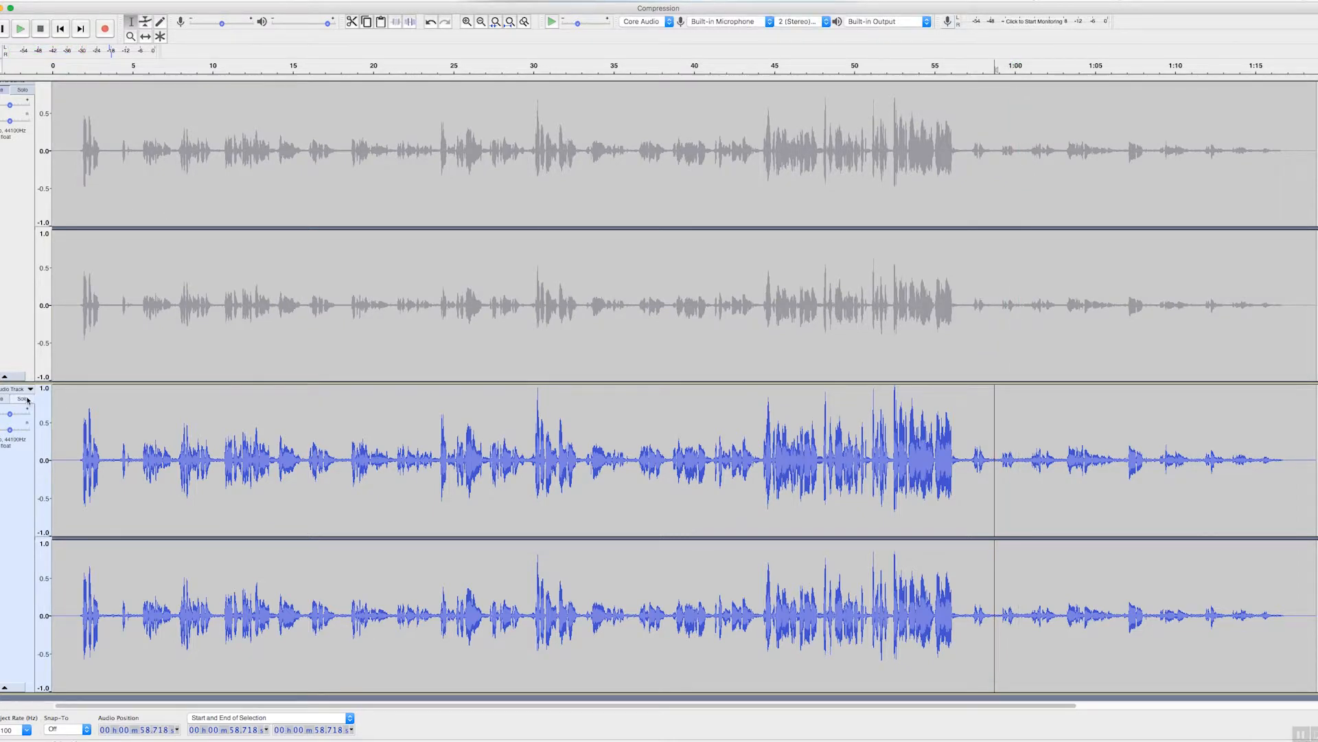
{"action": "left_click", "coordinate": [20, 91]}
{"action": "left_click", "coordinate": [1002, 167]}
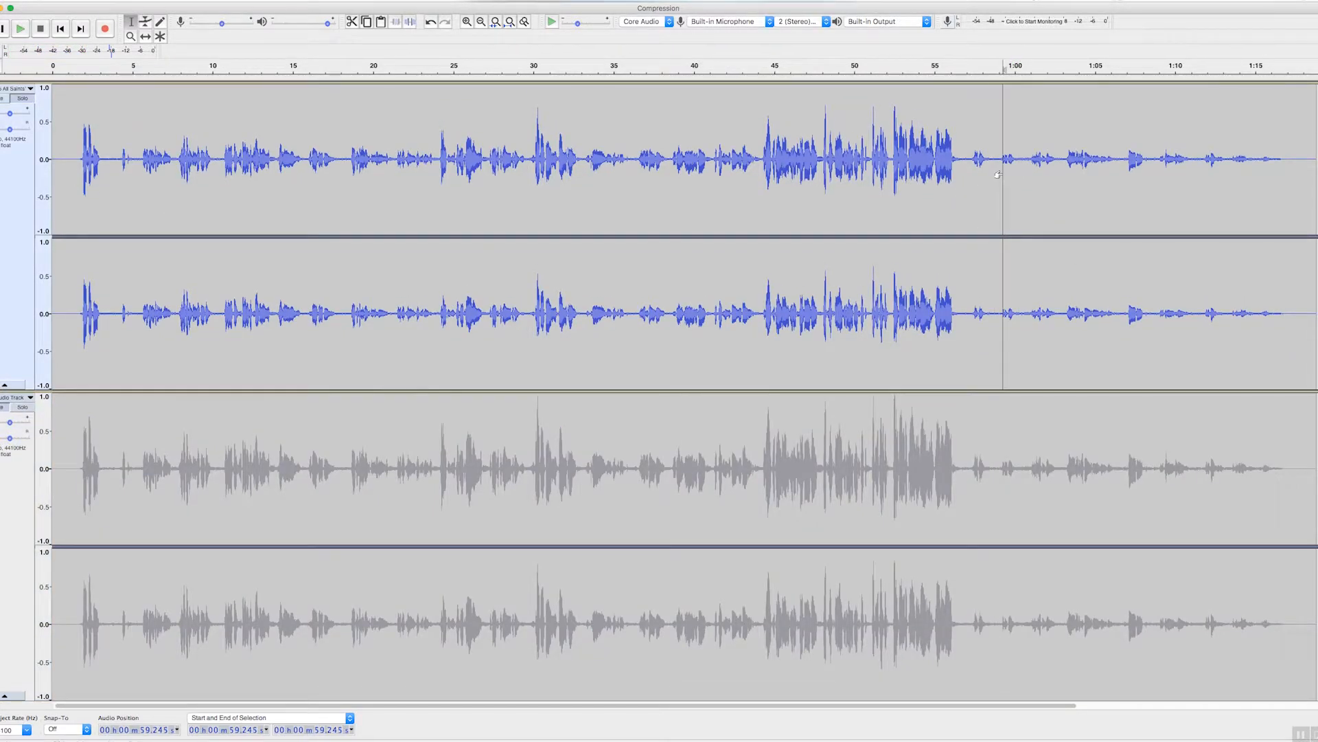
{"action": "key", "text": "space"}
{"action": "key", "text": "space"}
{"action": "scroll", "coordinate": [516, 384], "scroll_direction": "down", "scroll_amount": 1}
{"action": "scroll", "coordinate": [27, 395], "scroll_direction": "up", "scroll_amount": 1}
{"action": "scroll", "coordinate": [26, 391], "scroll_direction": "down", "scroll_amount": 1}
{"action": "scroll", "coordinate": [5, 394], "scroll_direction": "up", "scroll_amount": 1}
{"action": "scroll", "coordinate": [5, 398], "scroll_direction": "down", "scroll_amount": 1}
{"action": "scroll", "coordinate": [2, 395], "scroll_direction": "up", "scroll_amount": 1}
Clear the solo so both tracks are active, and undo the Compressor effect on the lower track.
{"action": "left_click", "coordinate": [2, 396]}
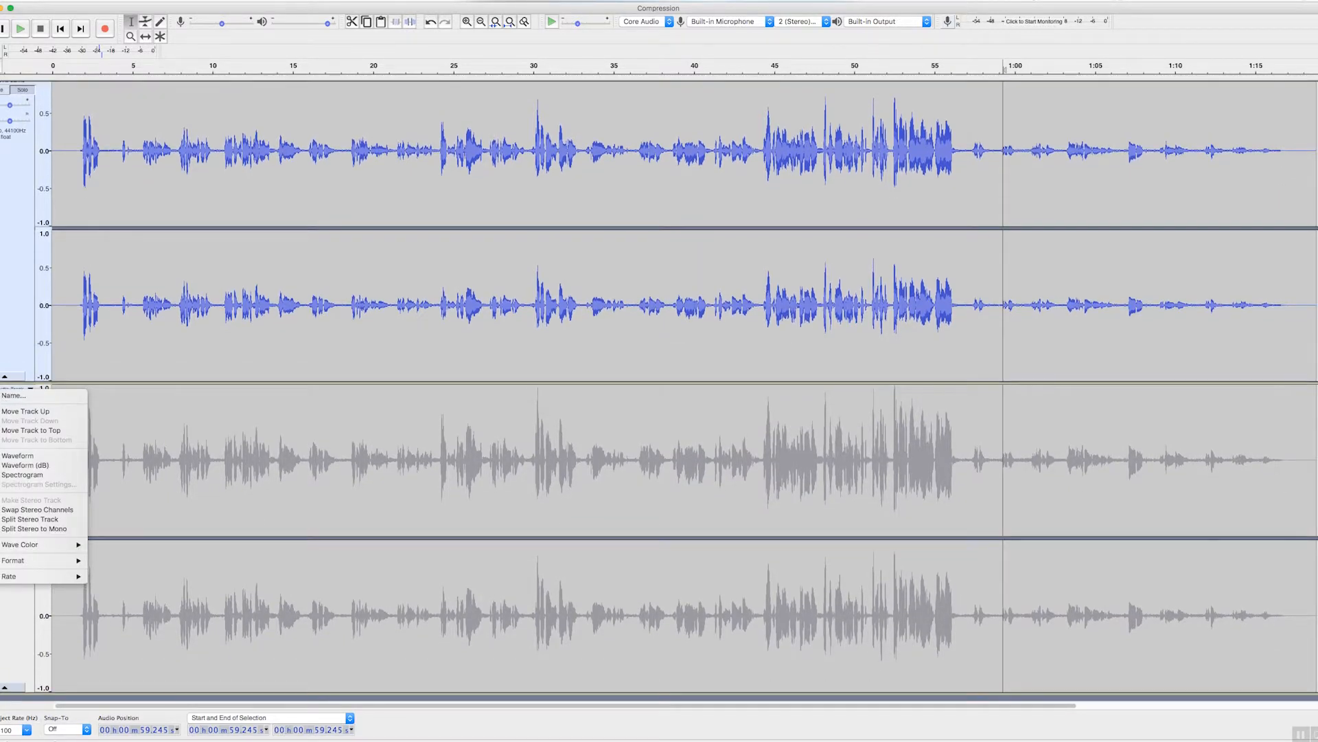
{"action": "left_click", "coordinate": [2, 397]}
{"action": "scroll", "coordinate": [3, 398], "scroll_direction": "up", "scroll_amount": 1}
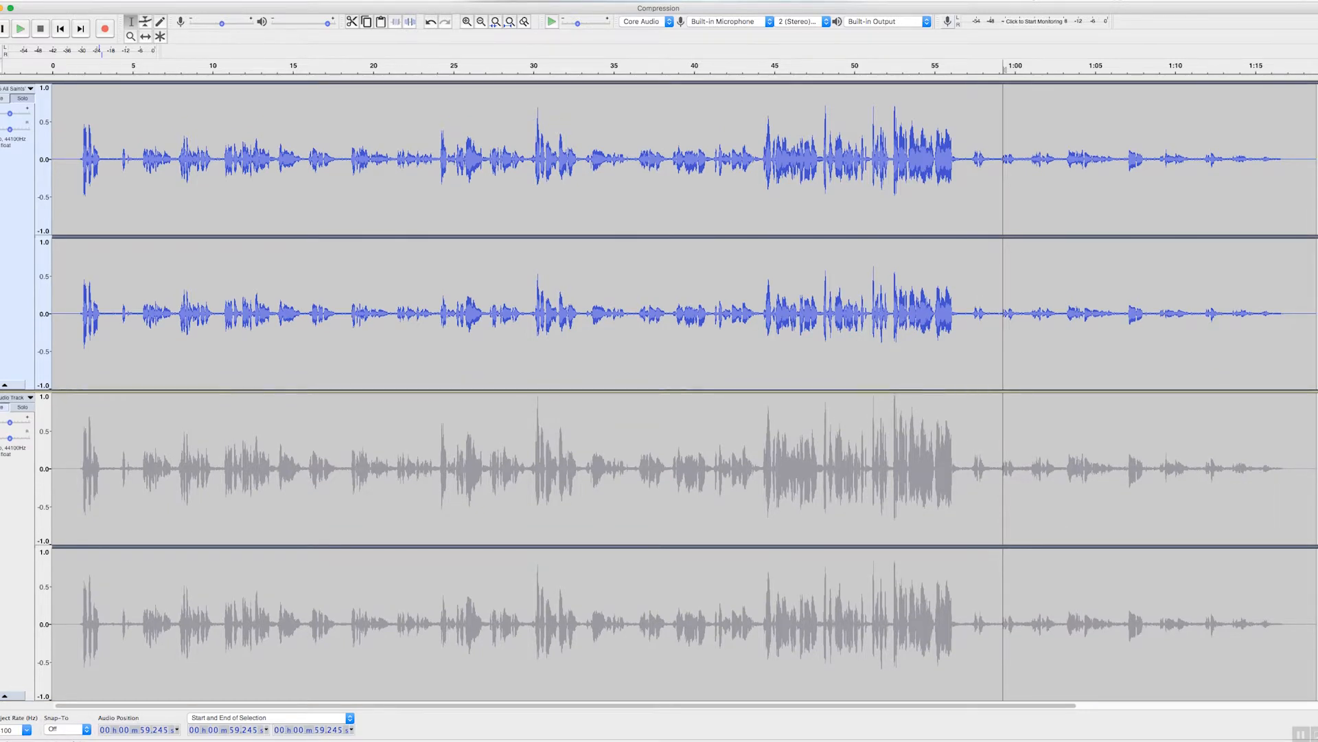
{"action": "left_click", "coordinate": [3, 405]}
{"action": "left_click", "coordinate": [81, 0]}
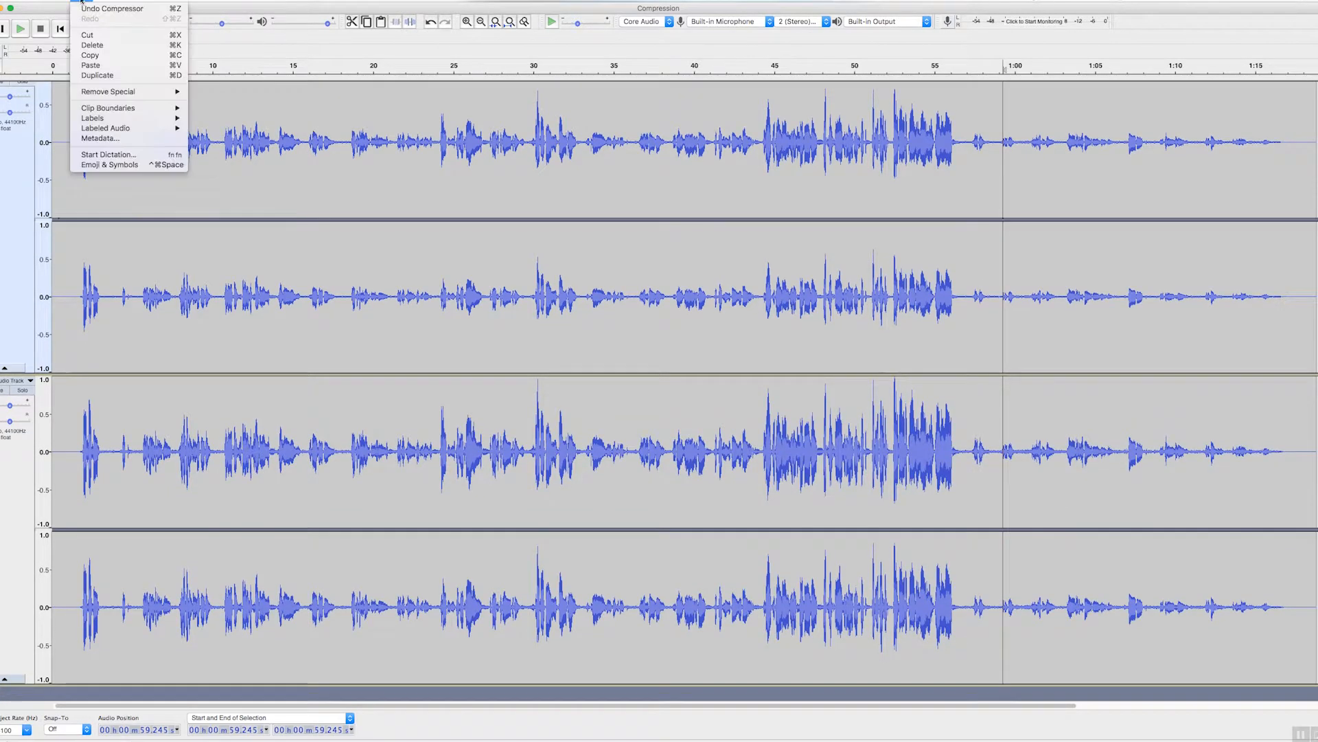
{"action": "left_click", "coordinate": [82, 8]}
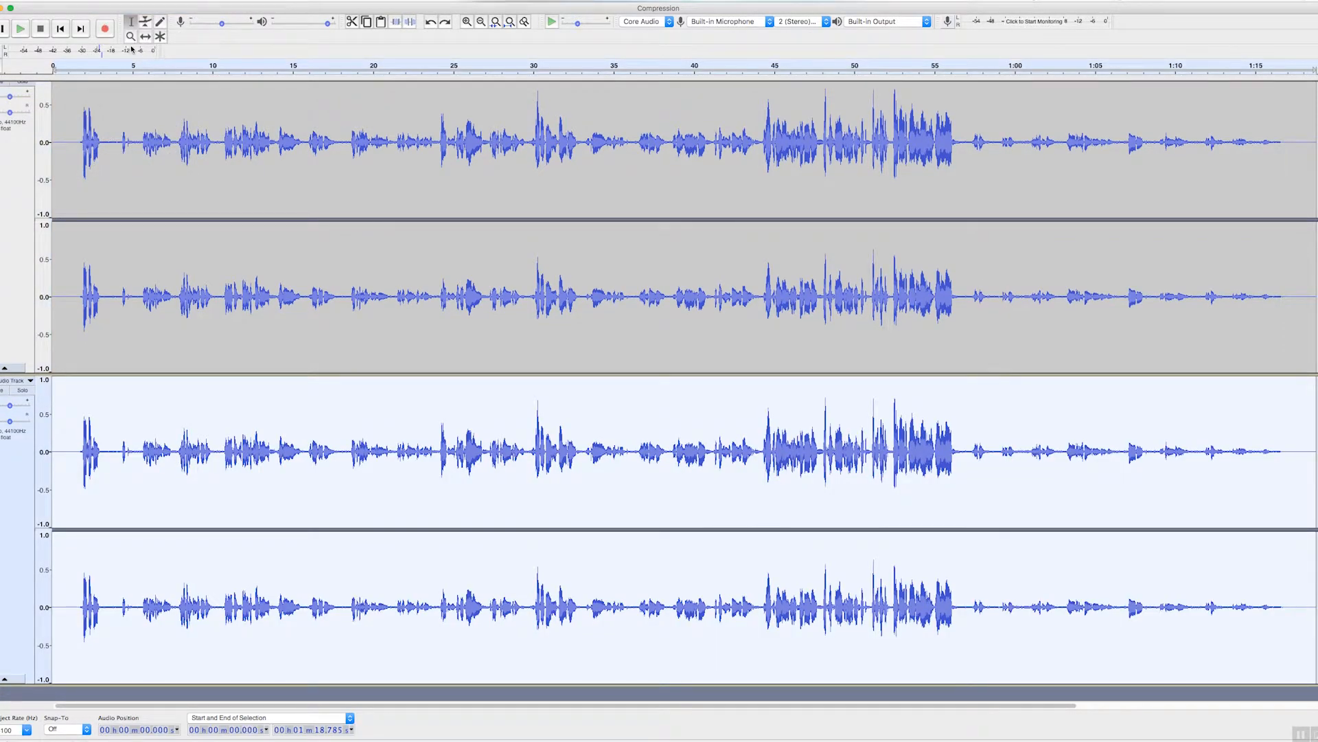
Compress the lower track with a -23 dB threshold, 3:1 ratio, a higher noise floor and make-up gain for 0 dB, and deselect it.
{"action": "left_click", "coordinate": [81, 1]}
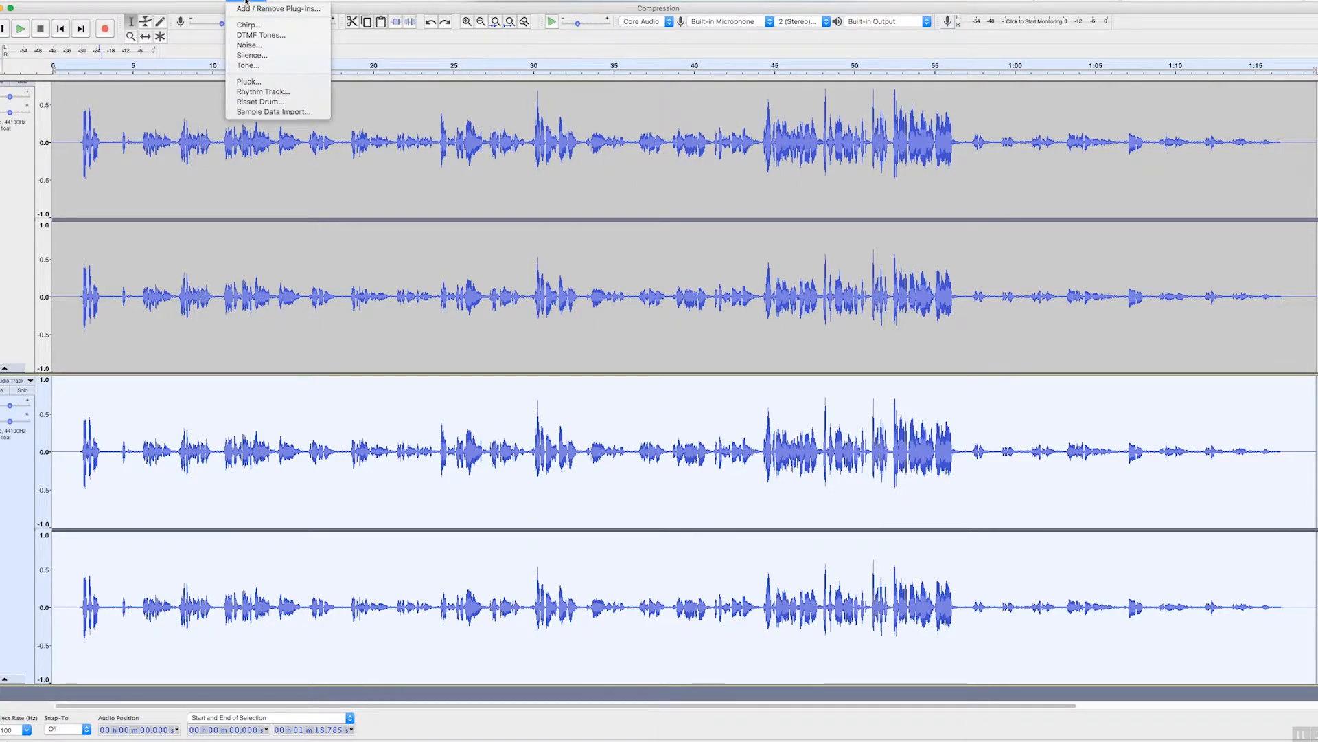
{"action": "mouse_move", "coordinate": [282, 1]}
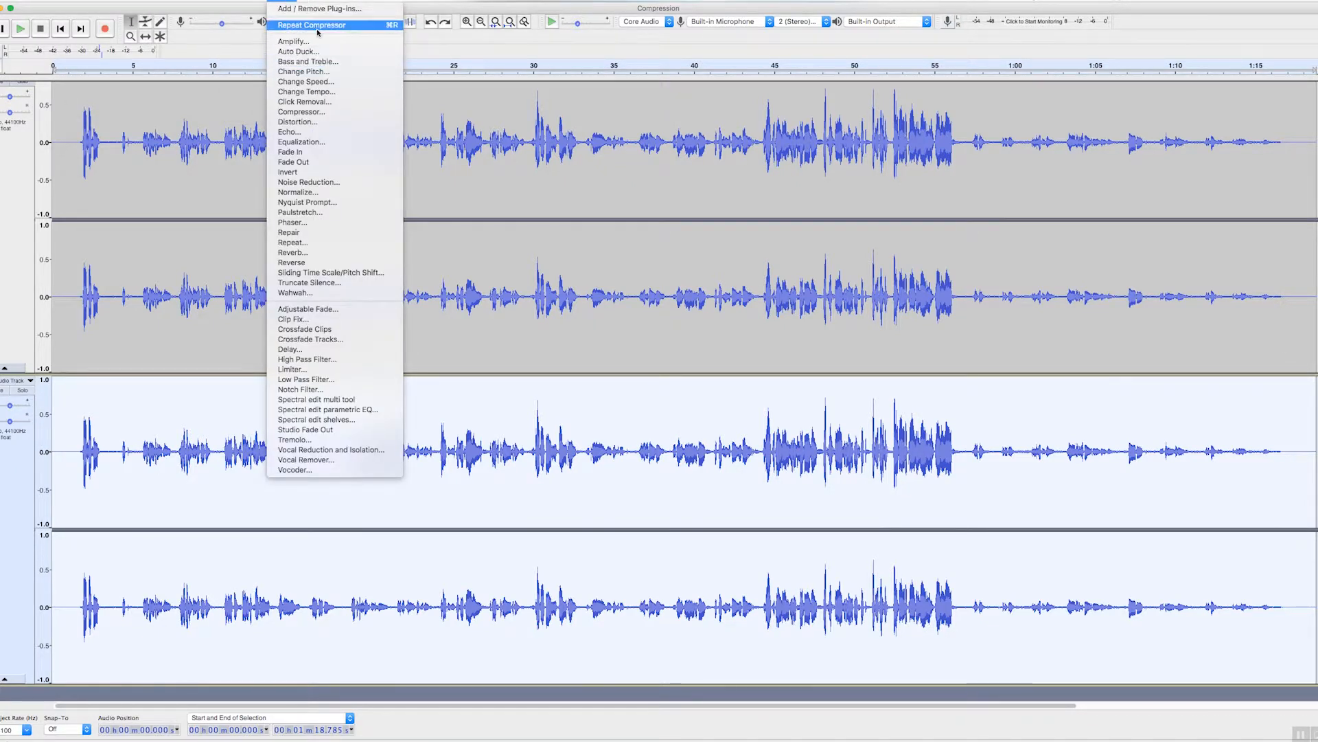
{"action": "left_click", "coordinate": [325, 112]}
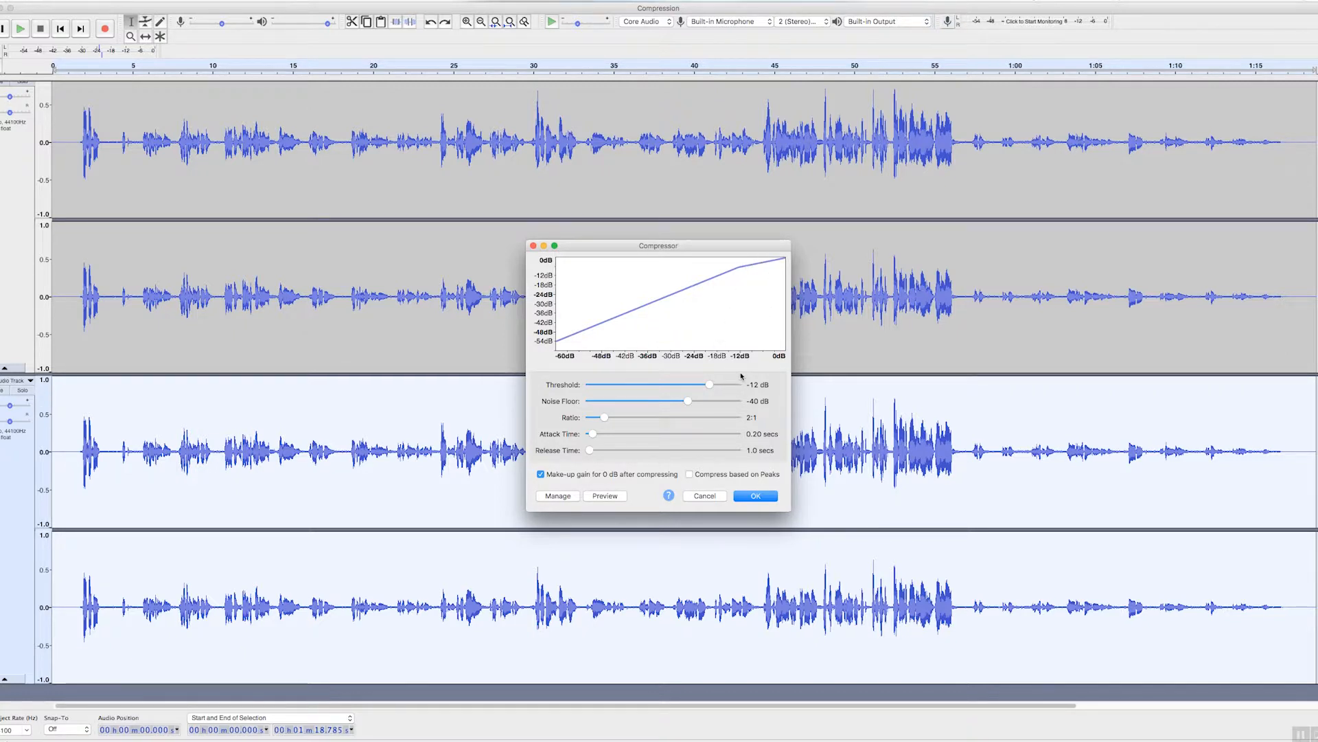
{"action": "left_click_drag", "start_coordinate": [708, 387], "coordinate": [682, 387]}
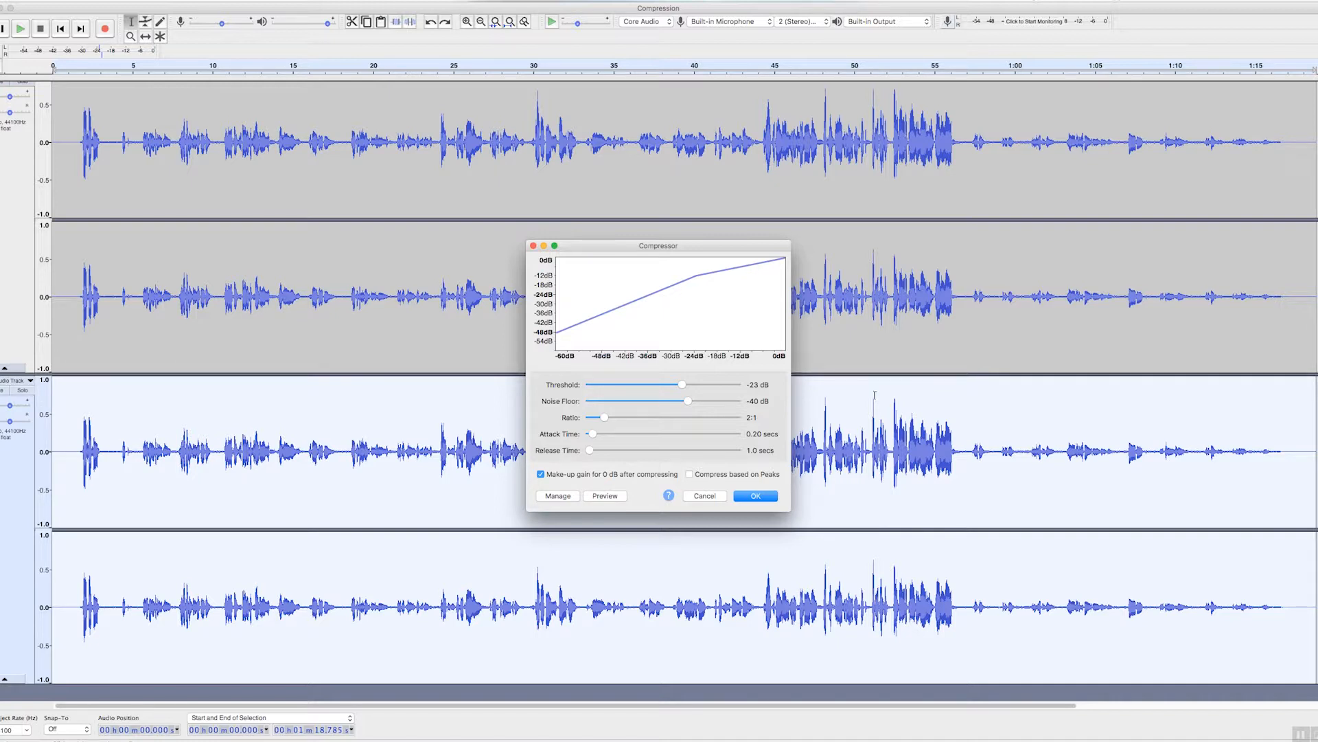
{"action": "left_click_drag", "start_coordinate": [605, 419], "coordinate": [623, 419]}
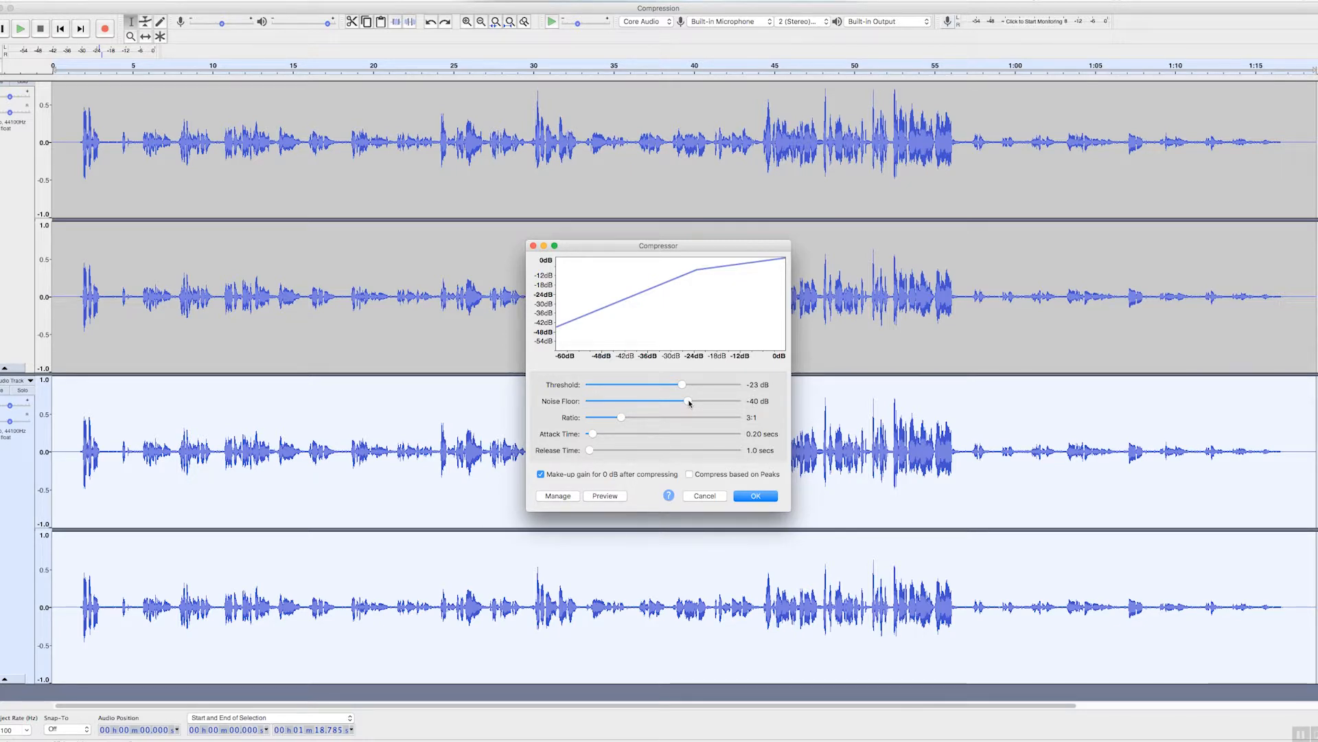
{"action": "left_click_drag", "start_coordinate": [688, 401], "coordinate": [706, 404]}
{"action": "left_click", "coordinate": [756, 496]}
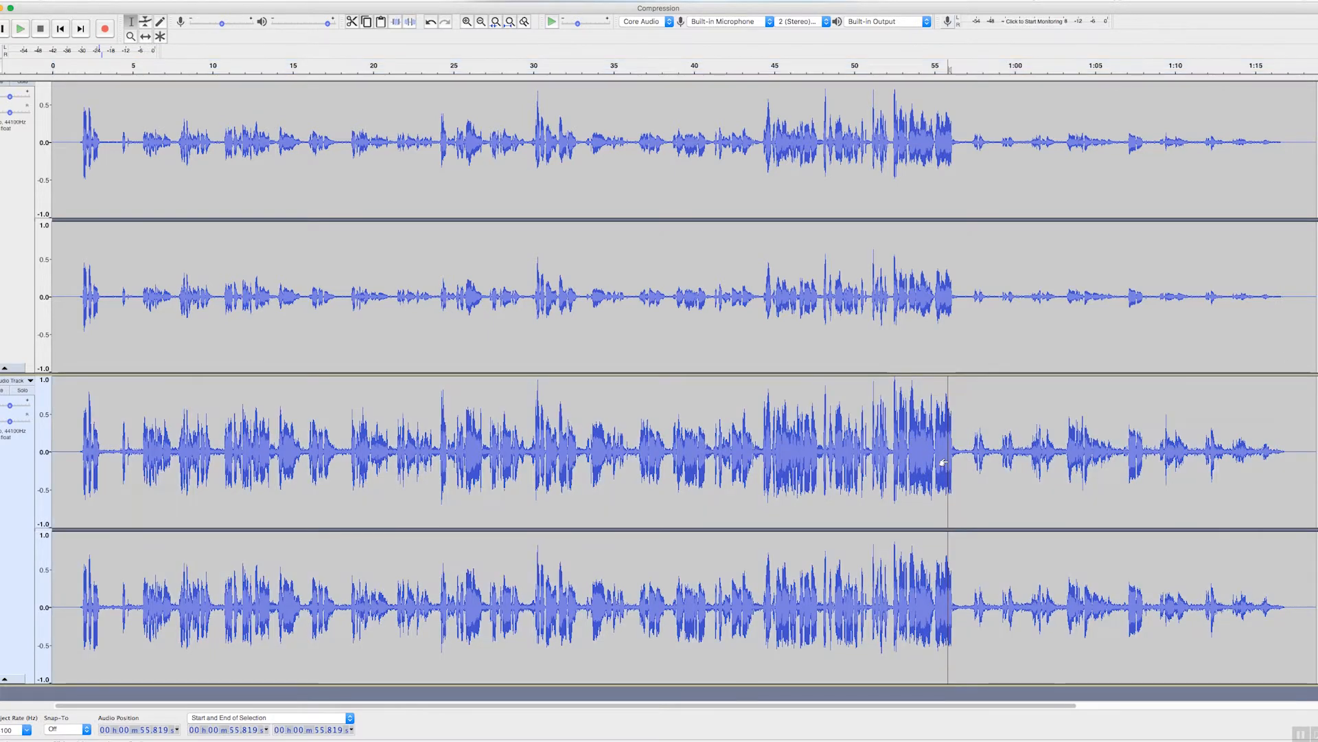
{"action": "left_click", "coordinate": [948, 462]}
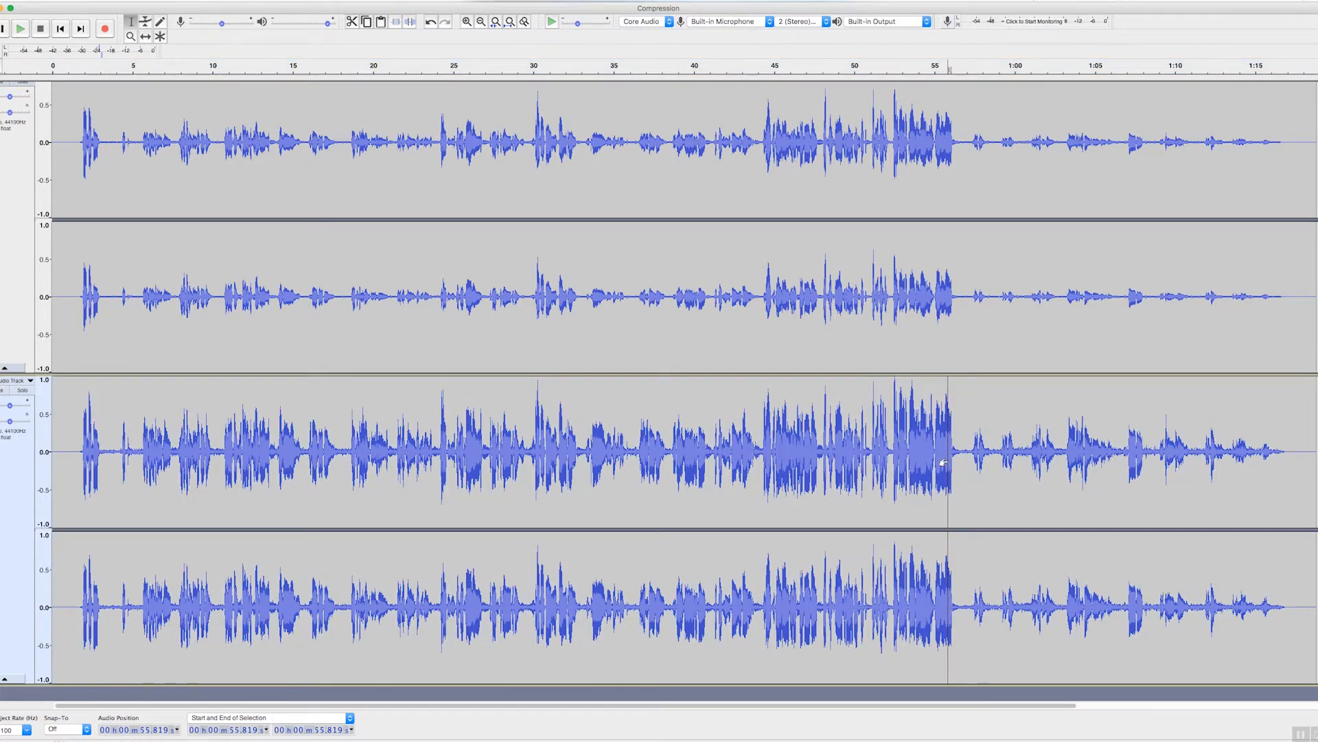
Play from about 56 seconds, solo the compressed lower track during playback, and clear its solo after stopping.
{"action": "left_click", "coordinate": [955, 458]}
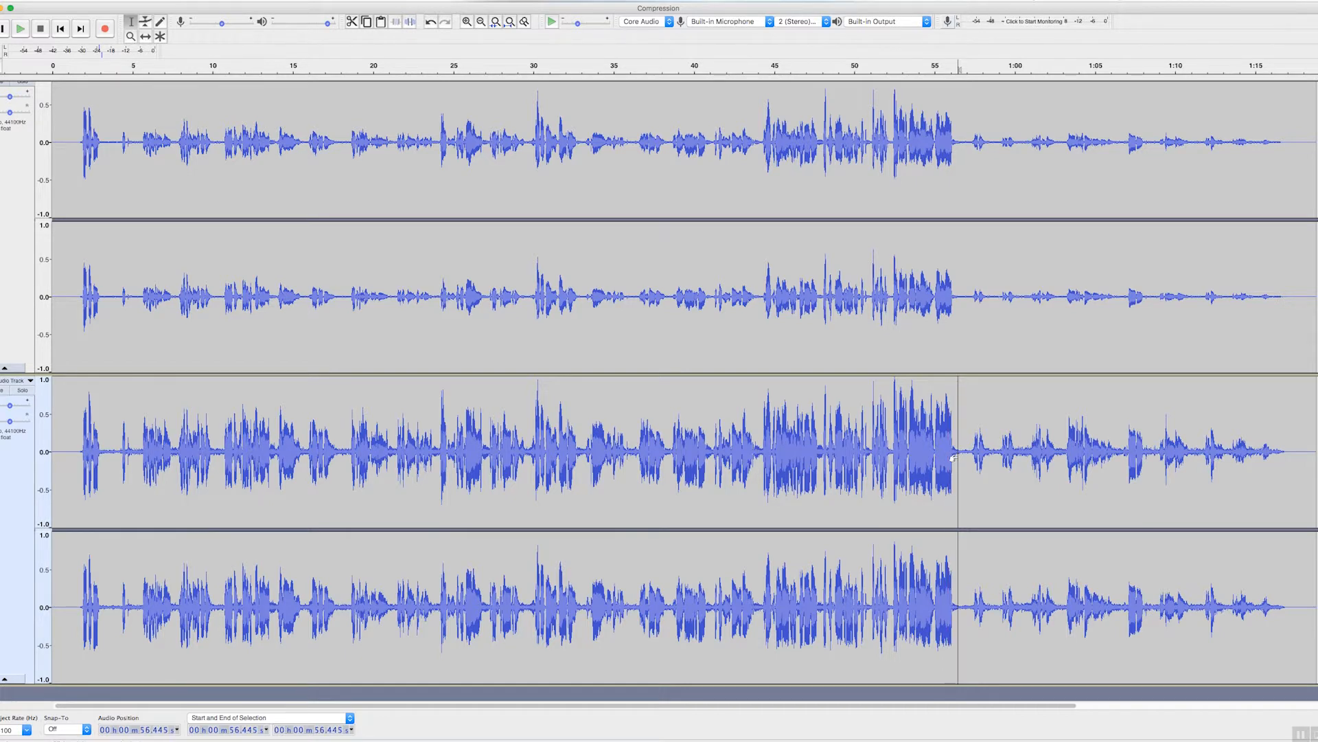
{"action": "key", "text": "space"}
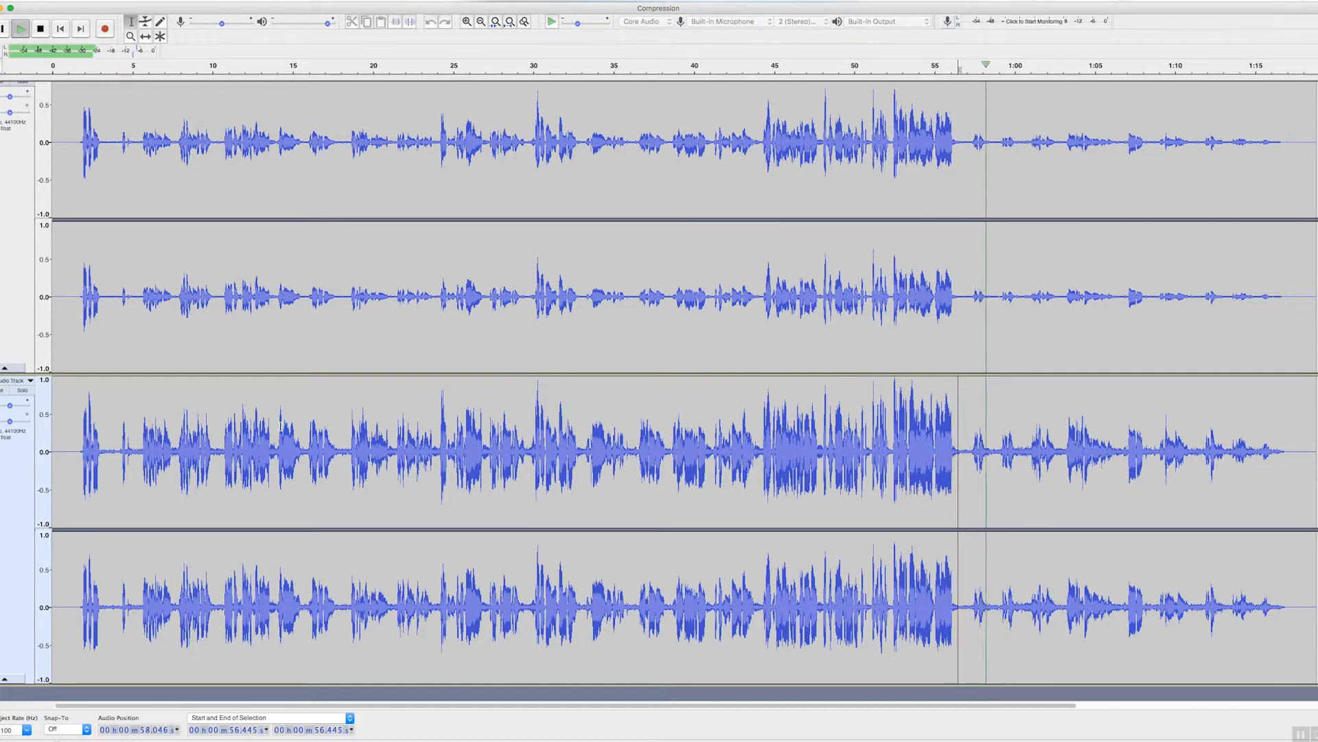
{"action": "left_click", "coordinate": [19, 391]}
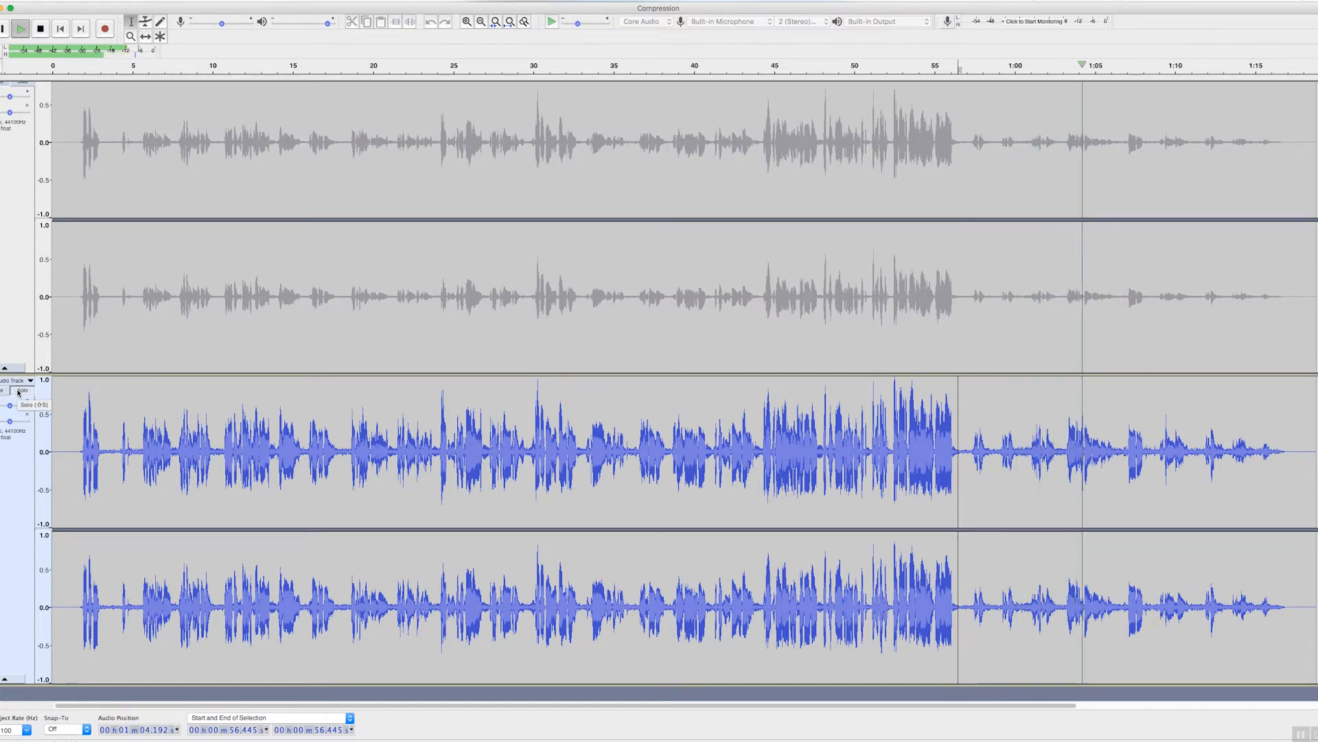
{"action": "key", "text": "space"}
{"action": "left_click", "coordinate": [19, 391]}
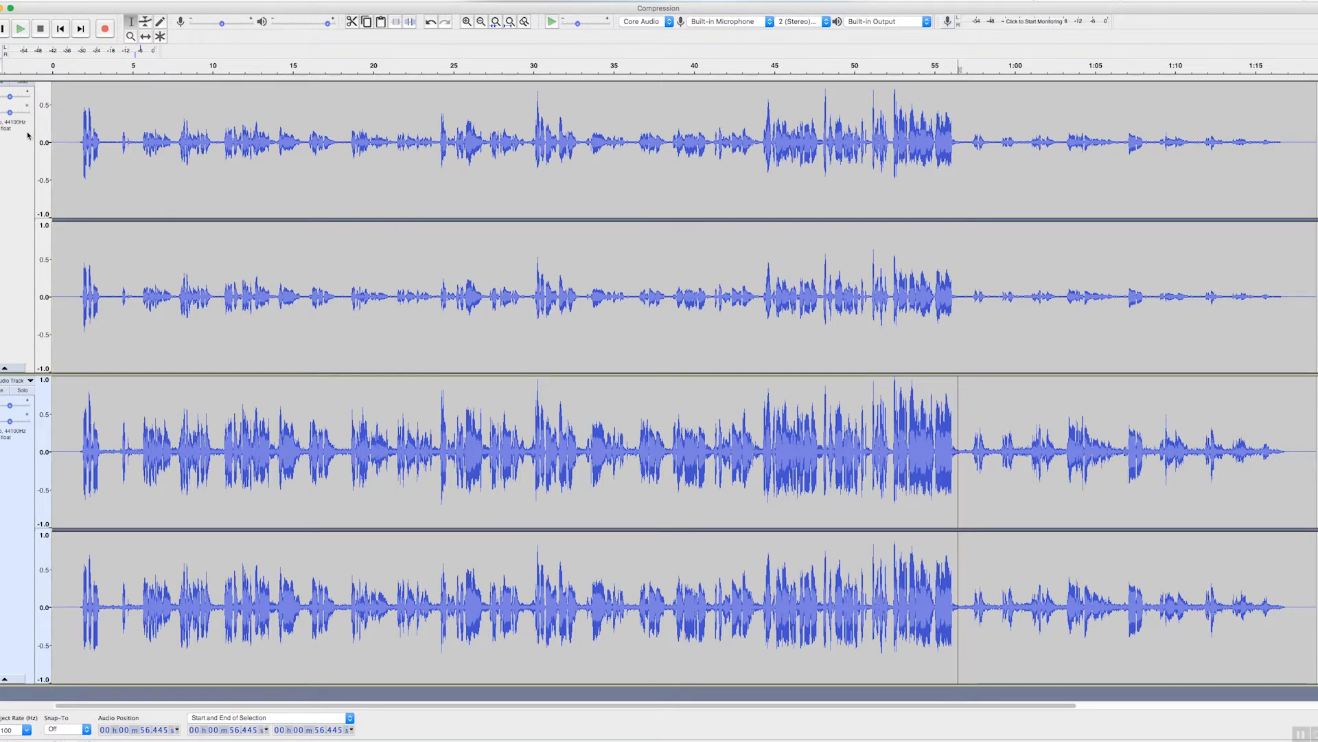
Solo the uncompressed upper track and play it briefly from about 57 seconds for comparison.
{"action": "scroll", "coordinate": [28, 136], "scroll_direction": "up", "scroll_amount": 1}
{"action": "left_click", "coordinate": [23, 98]}
{"action": "left_click", "coordinate": [975, 197]}
{"action": "key", "text": "space"}
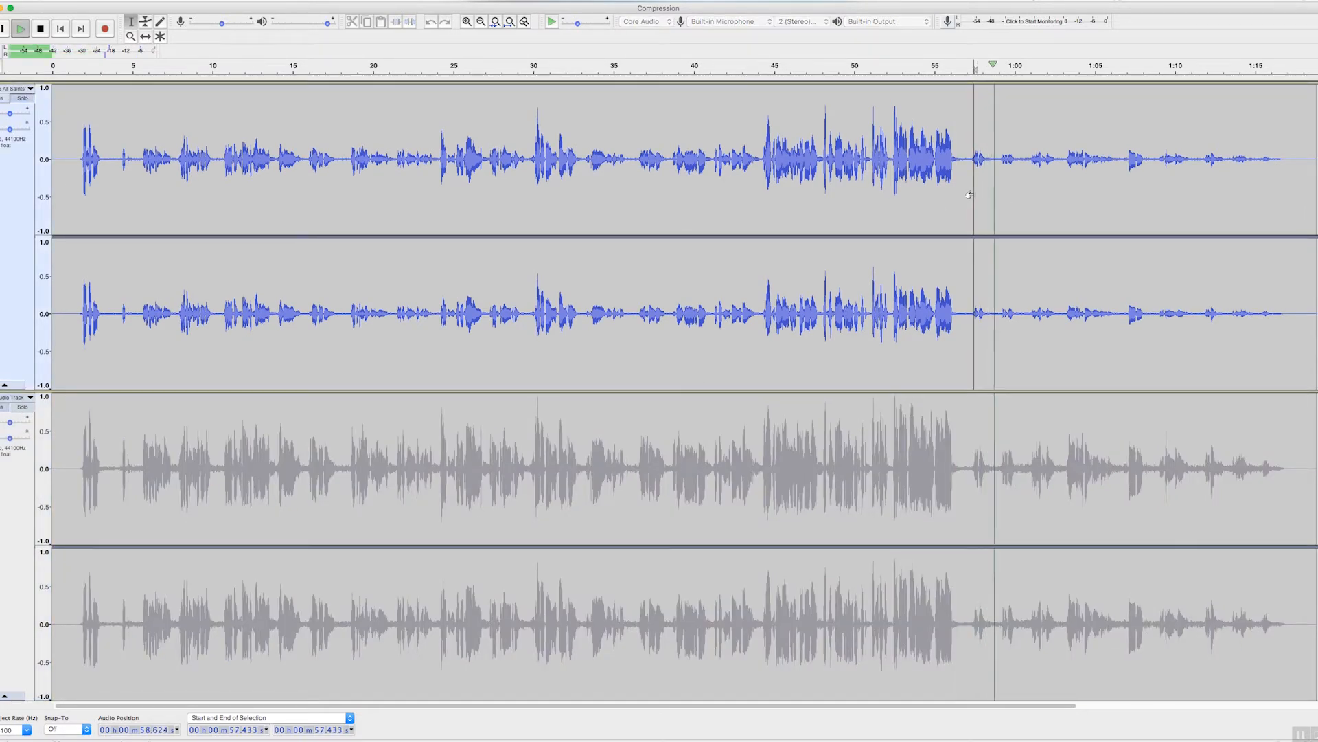
{"action": "key", "text": "space"}
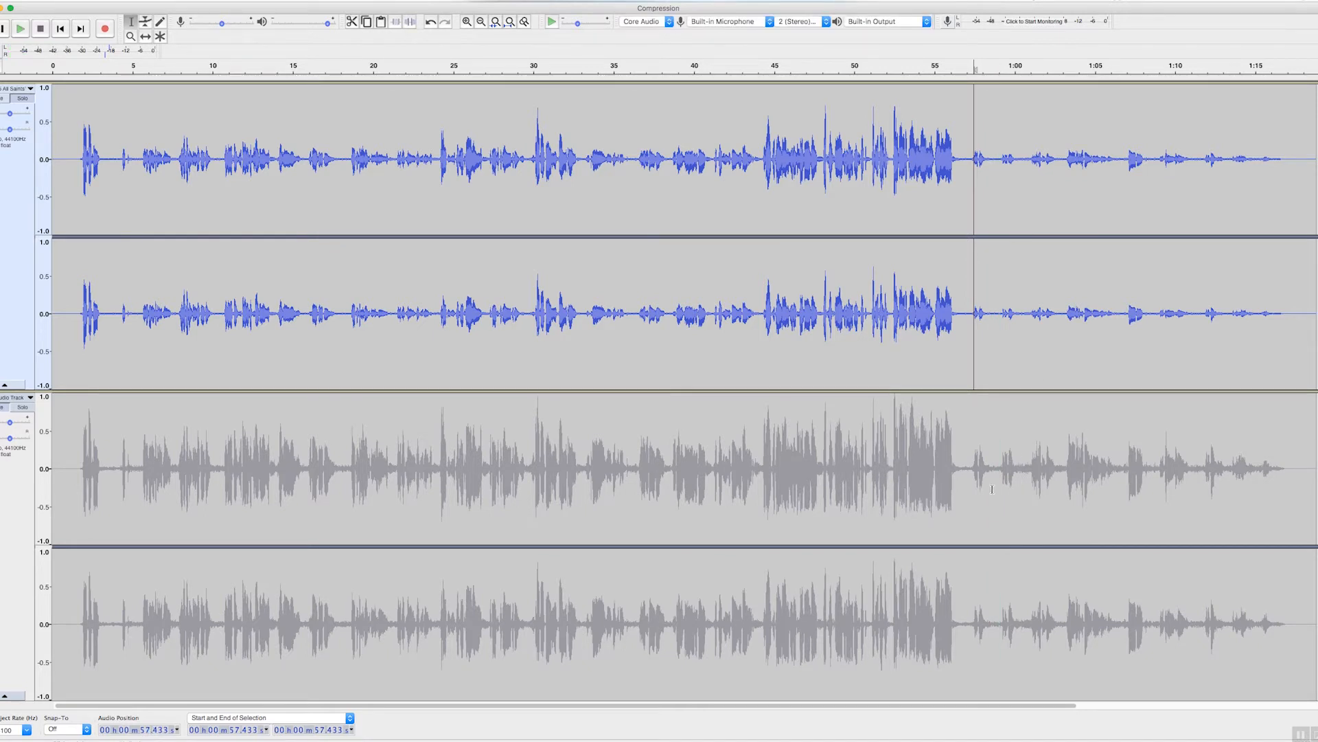